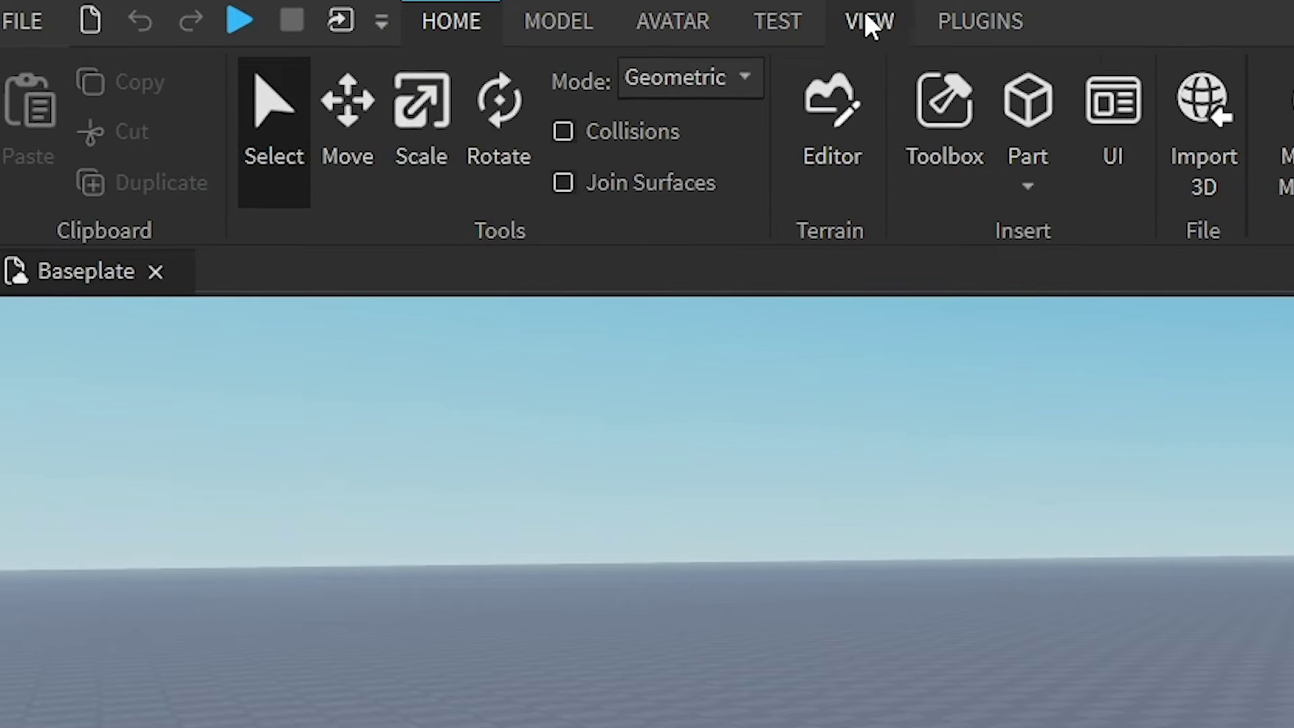
# - Show the Explorer and Properties panels from the View tab
pyautogui.click(388, 12)
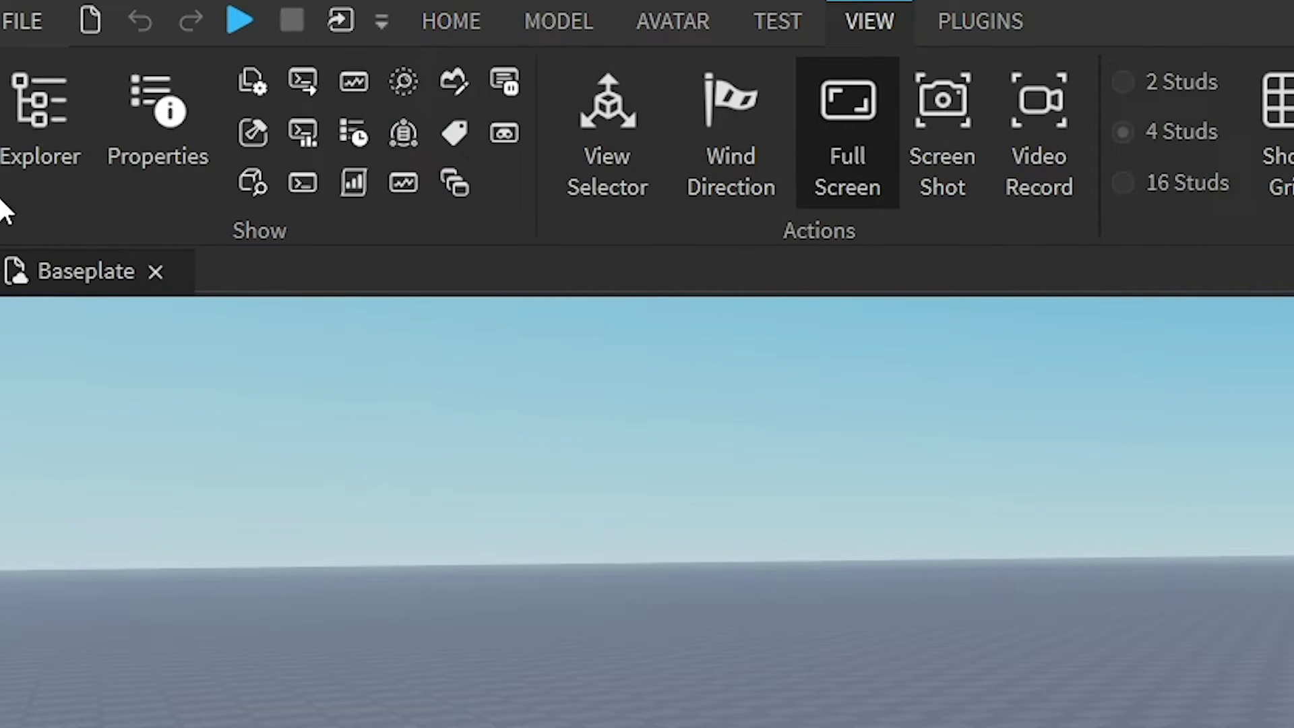
pyautogui.click(7, 147)
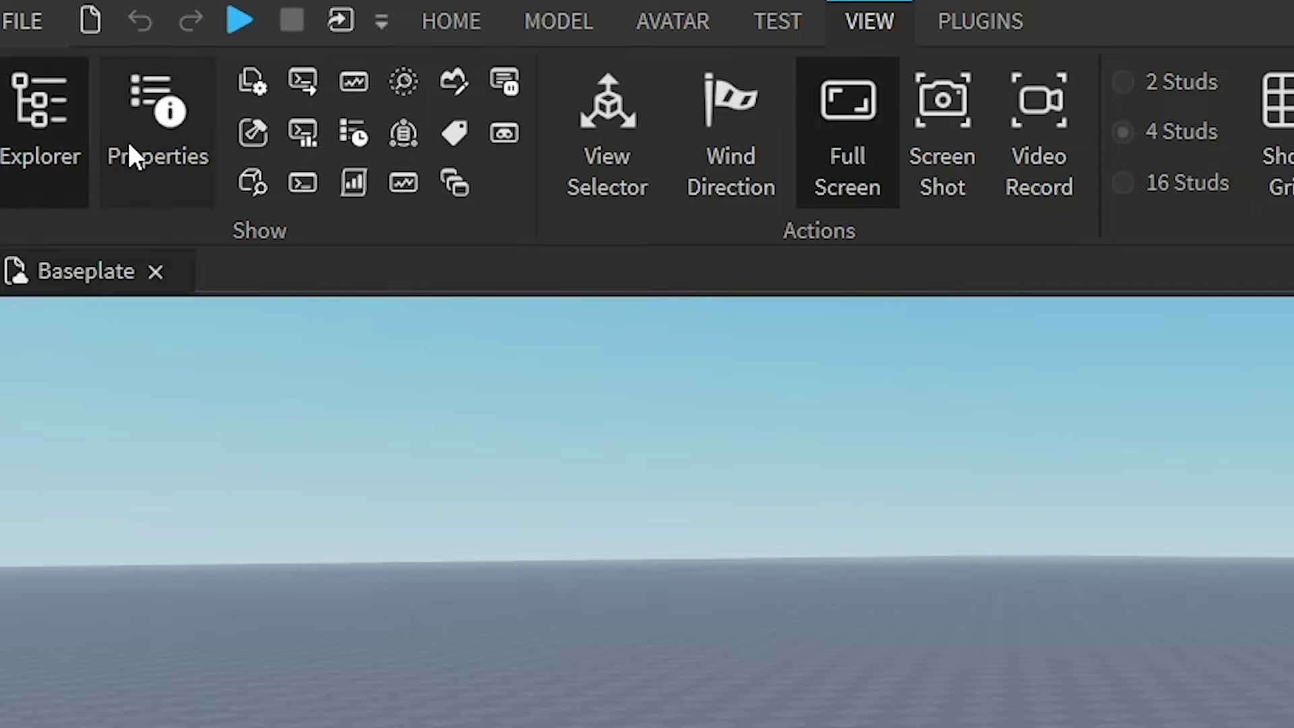
pyautogui.click(126, 138)
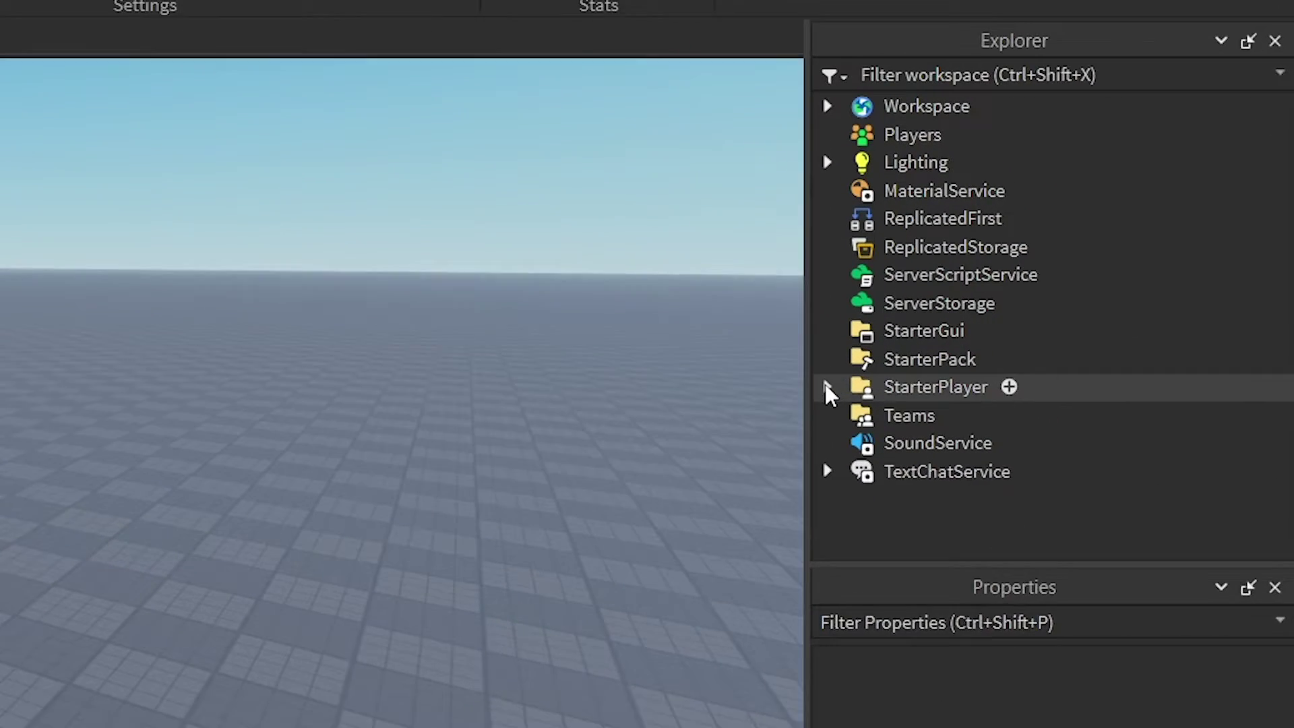
# - Insert a new LocalScript into StarterPlayer's StarterPlayerScripts folder
pyautogui.click(828, 390)
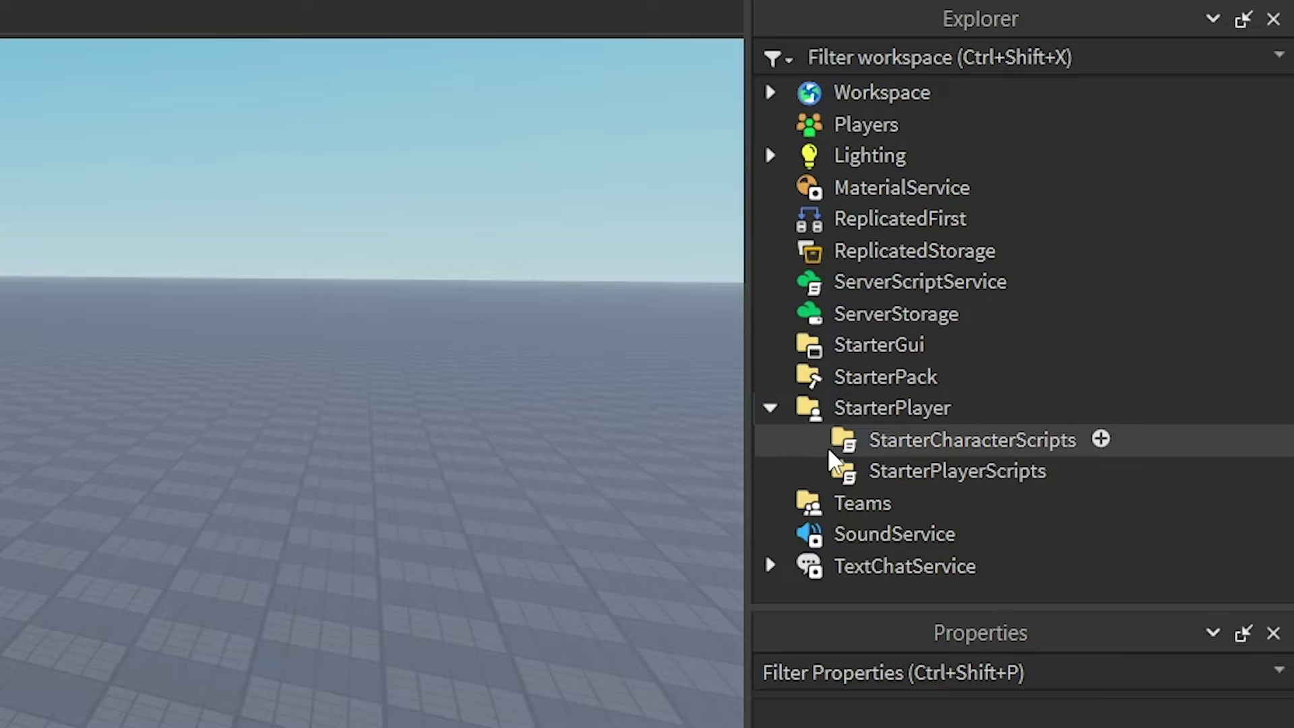
pyautogui.moveTo(957, 472)
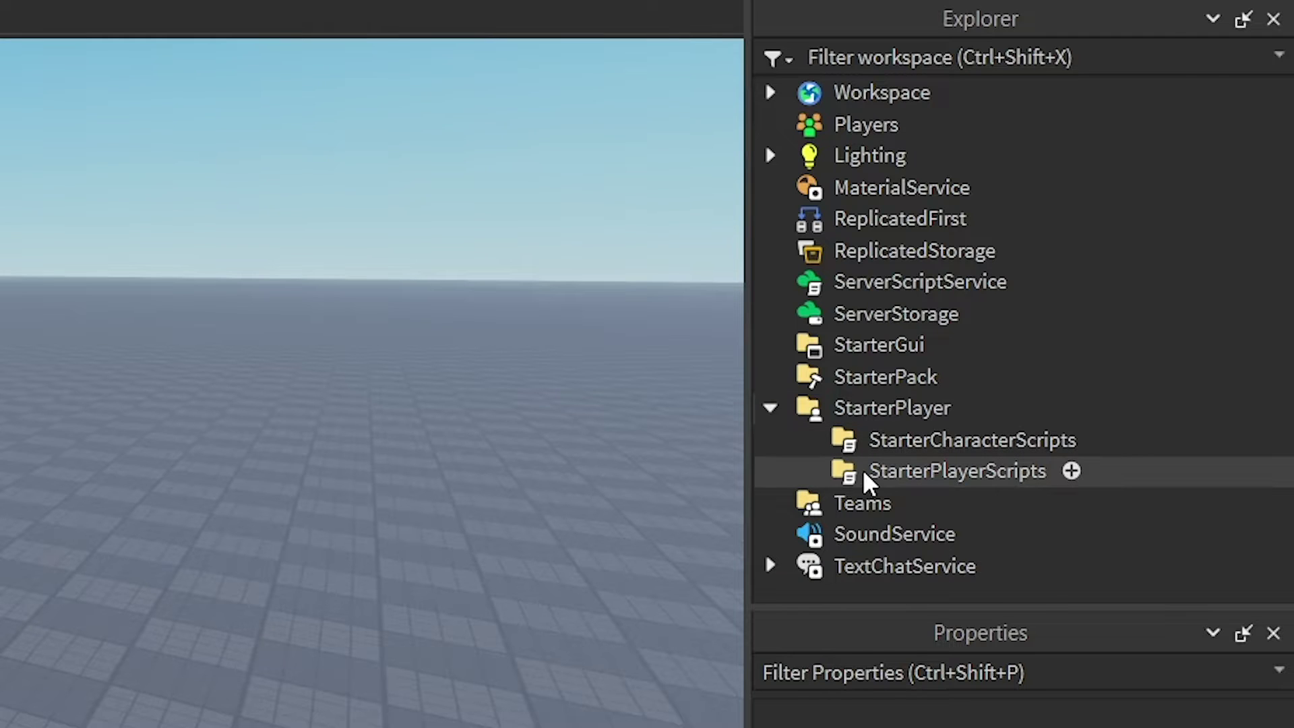
pyautogui.rightClick(830, 480)
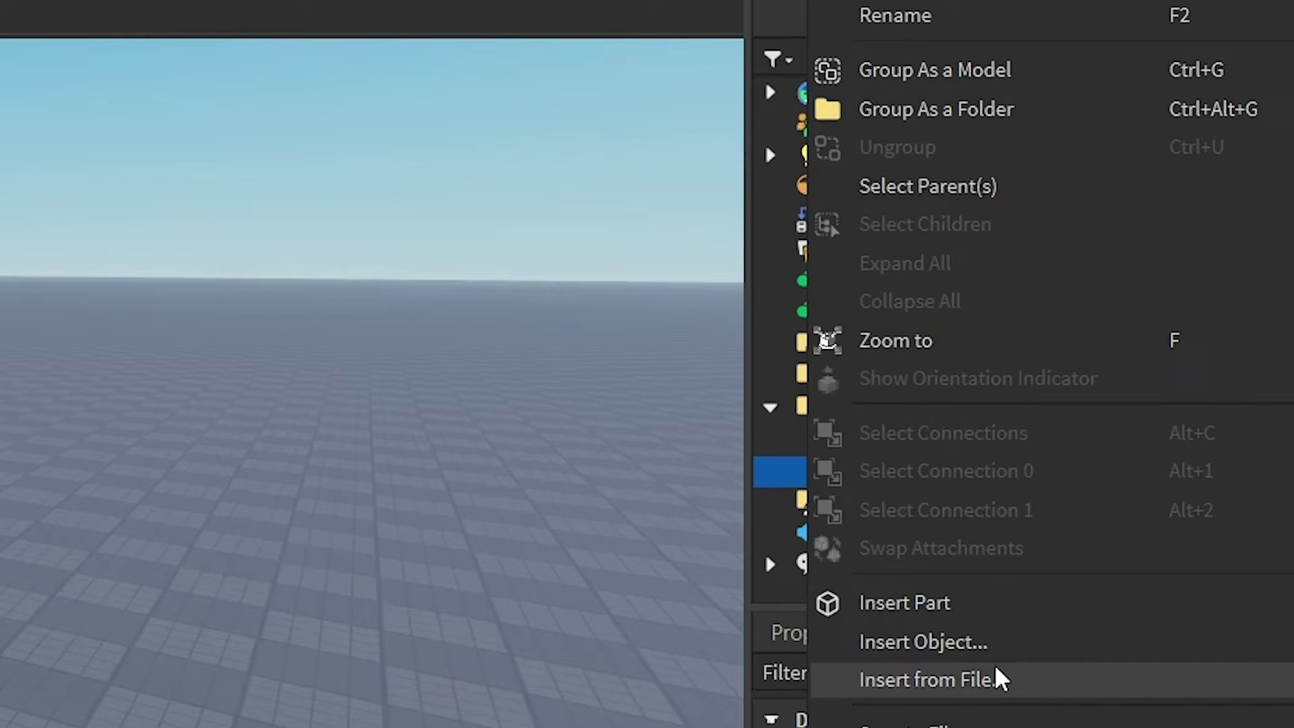
pyautogui.click(941, 643)
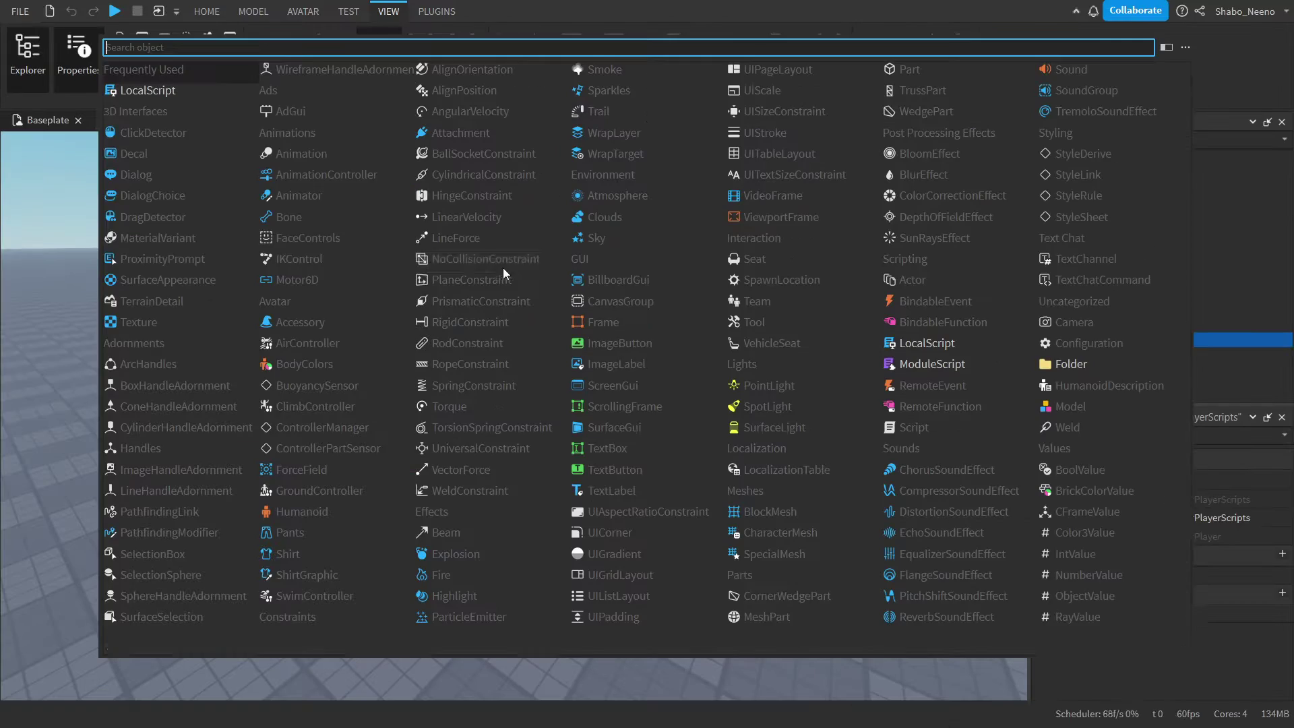
pyautogui.click(148, 89)
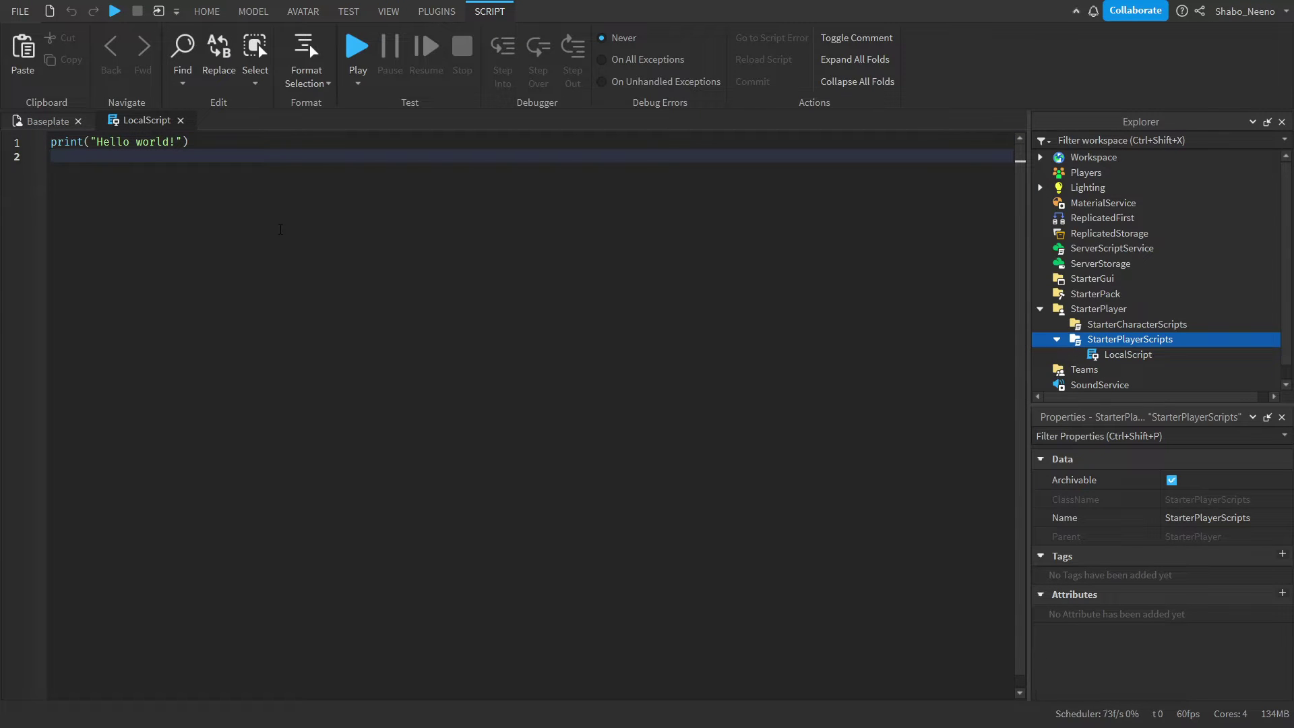
# - Replace the print line with 'local players = game:GetService('Players')' and 'local plr = players.LocalPlayer'
pyautogui.hotkey('ctrl', 'a')
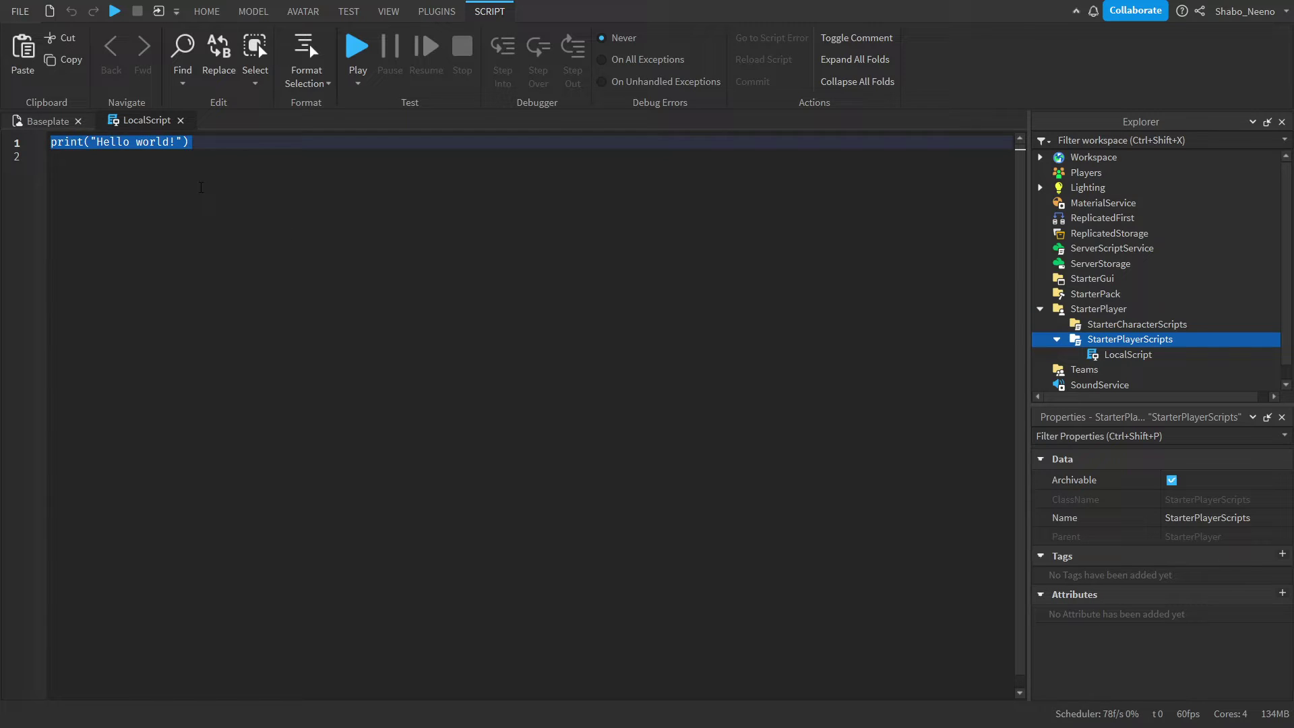
pyautogui.write('local players = game:Ge')
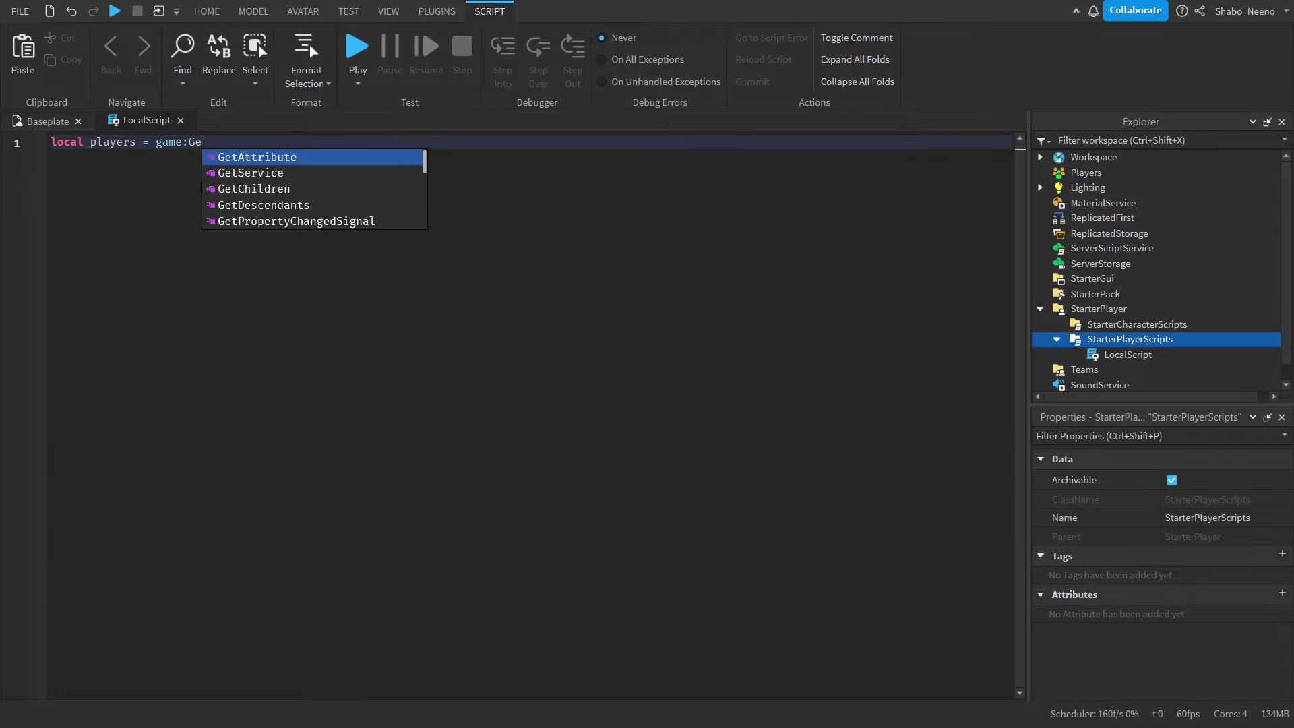
pyautogui.write("tService('Players")
pyautogui.press('End')
pyautogui.press('Return')
pyautogui.write('lo')
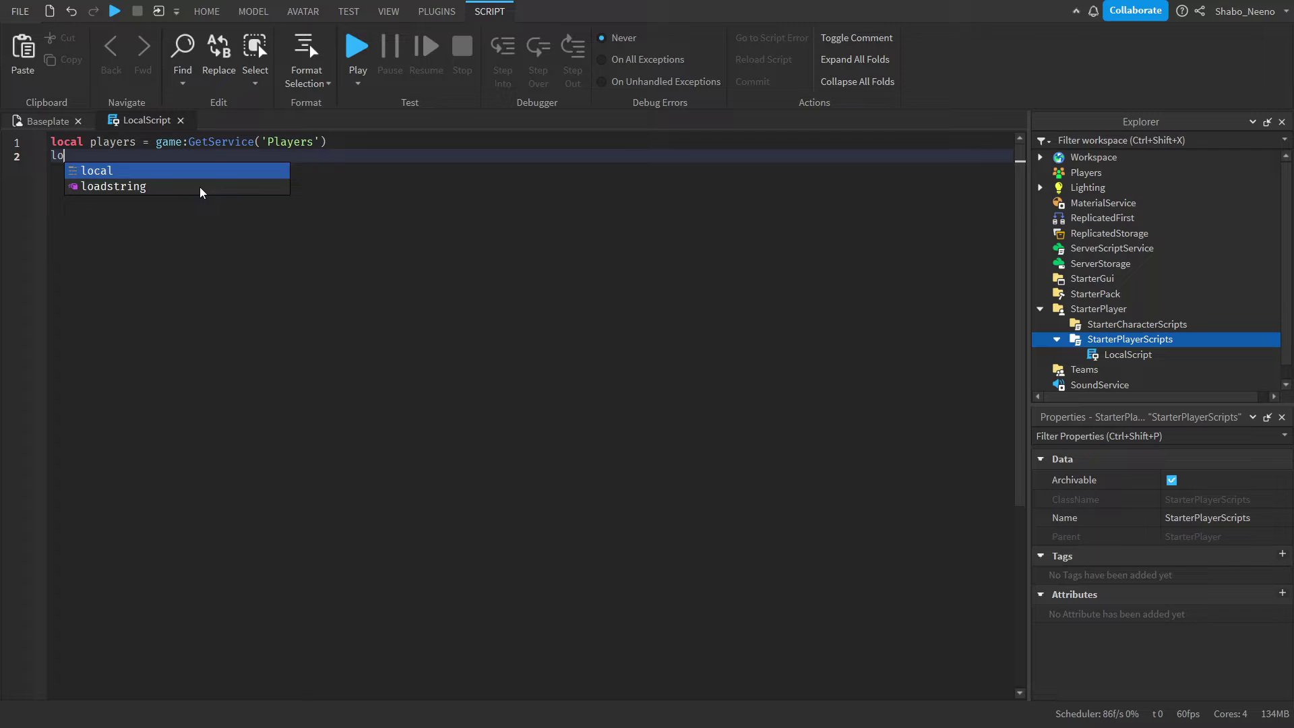
pyautogui.write('cal plr = players.')
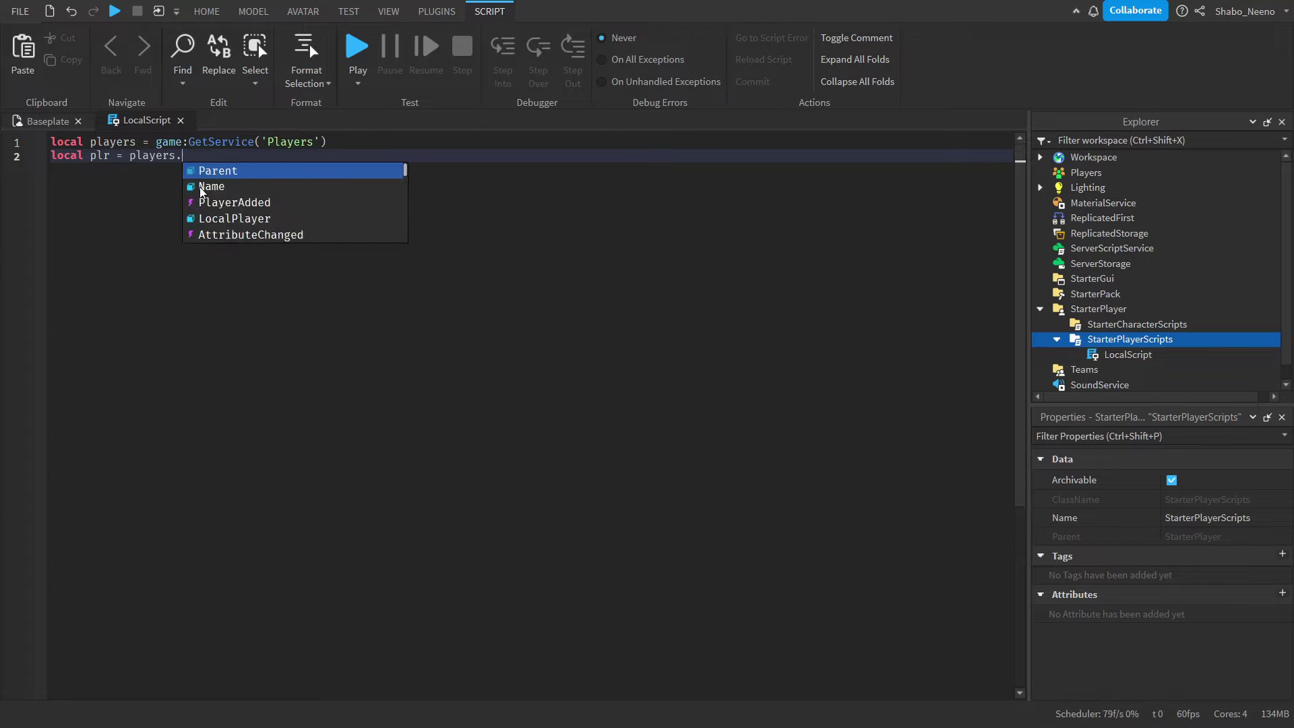
pyautogui.write('Lo')
pyautogui.press('Tab')
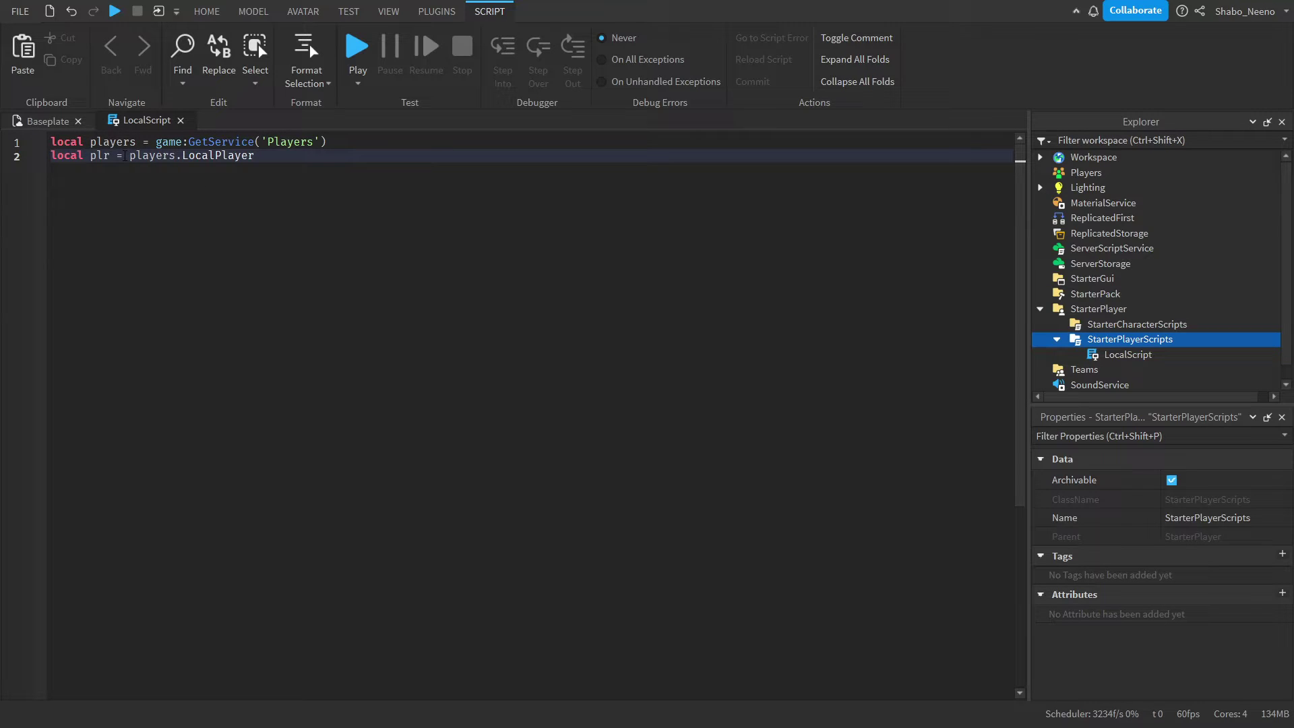
pyautogui.click(119, 143)
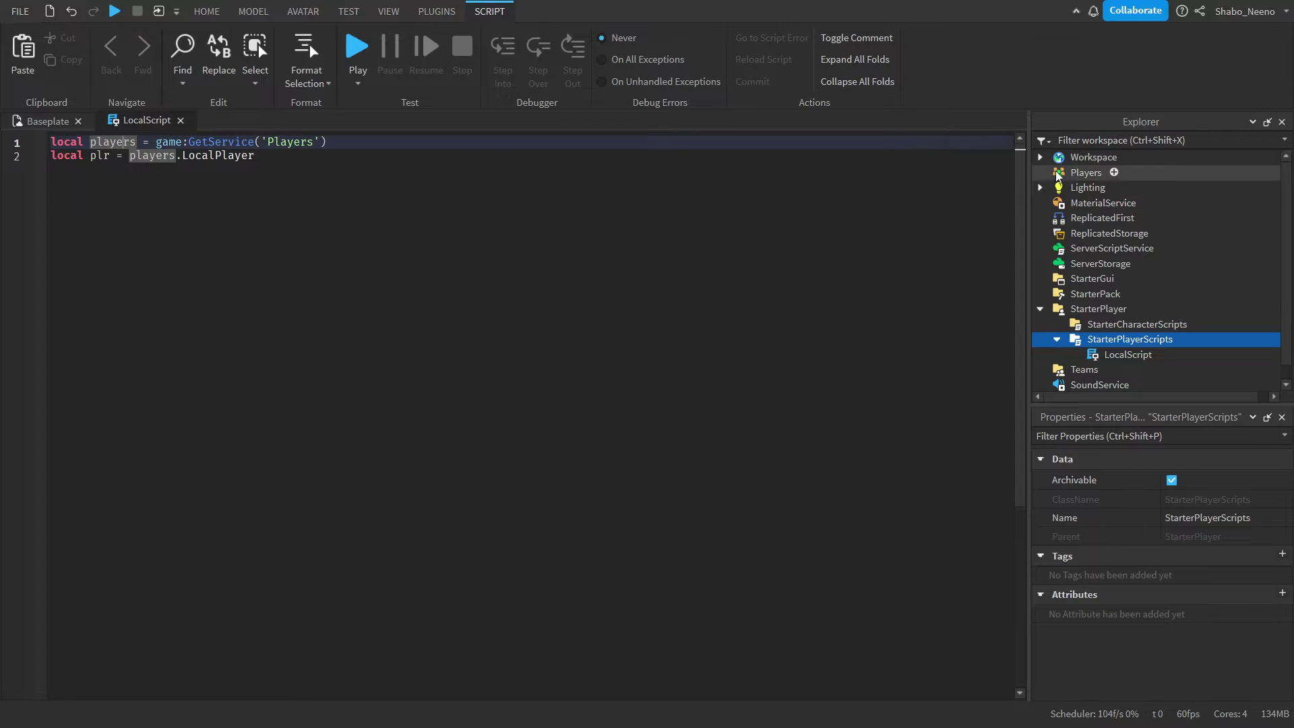
pyautogui.click(1090, 173)
pyautogui.click(222, 198)
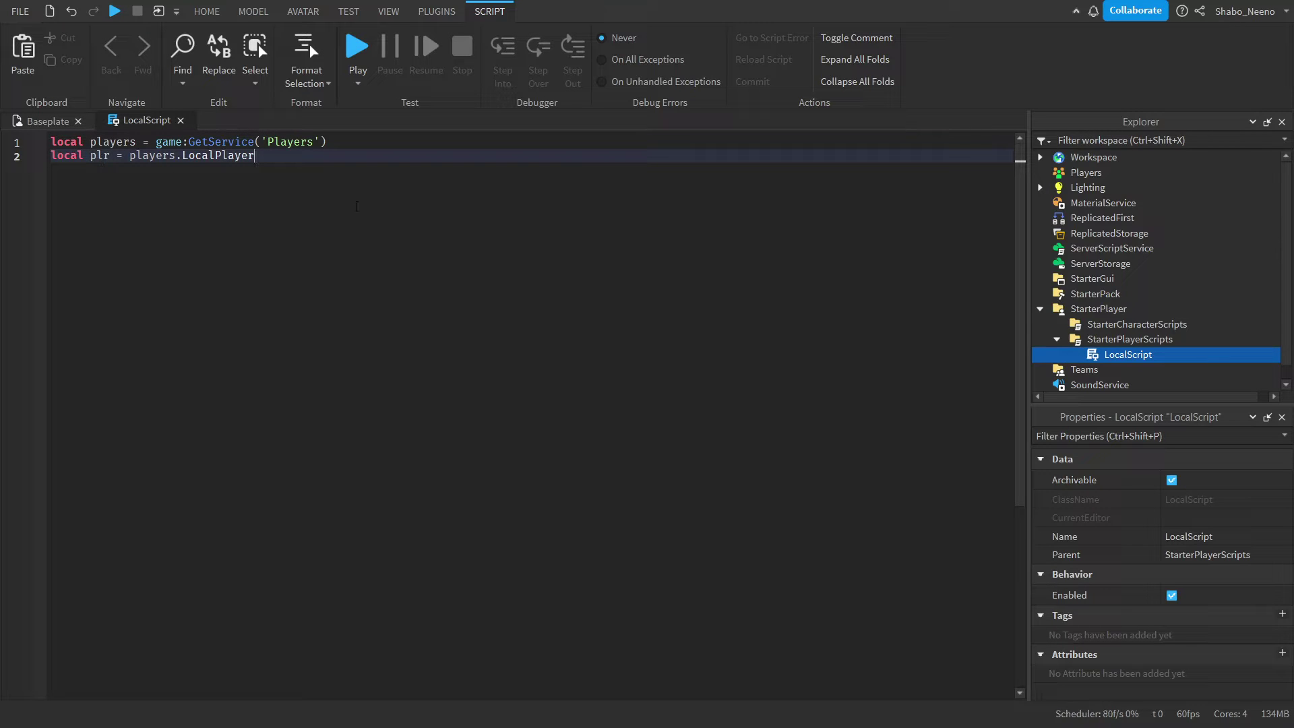
# - Get RunService and bind a render-step function with BindToRenderStep
pyautogui.press('Return')
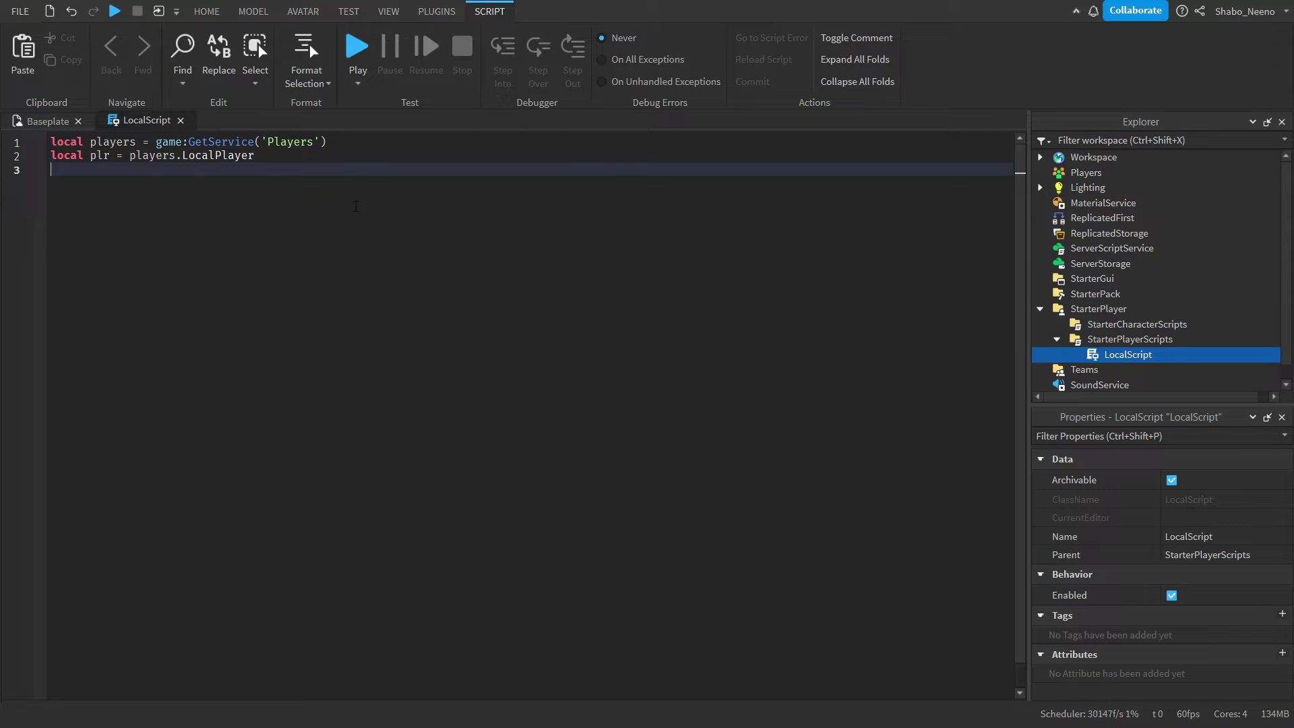
pyautogui.write('local runer')
pyautogui.press('BackSpace')
pyautogui.press('BackSpace')
pyautogui.write('Service = game:')
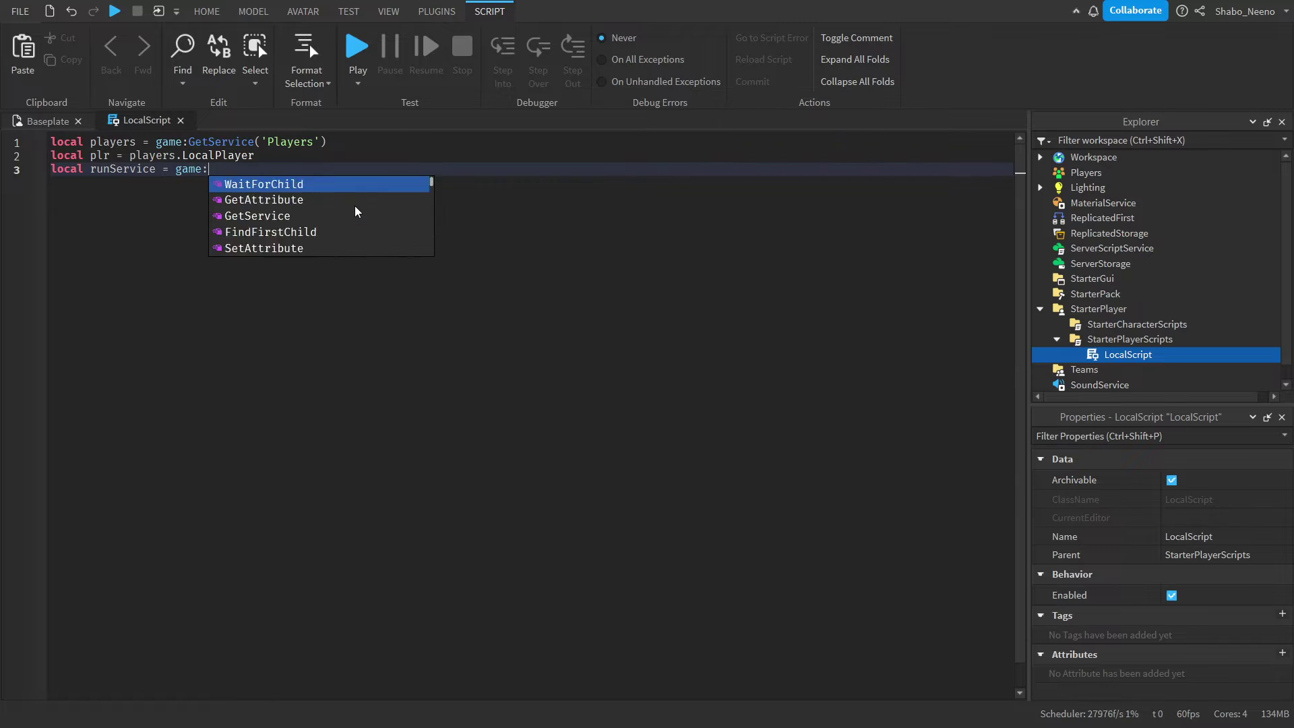
pyautogui.write('GetS')
pyautogui.press('Tab')
pyautogui.write("('RunService')")
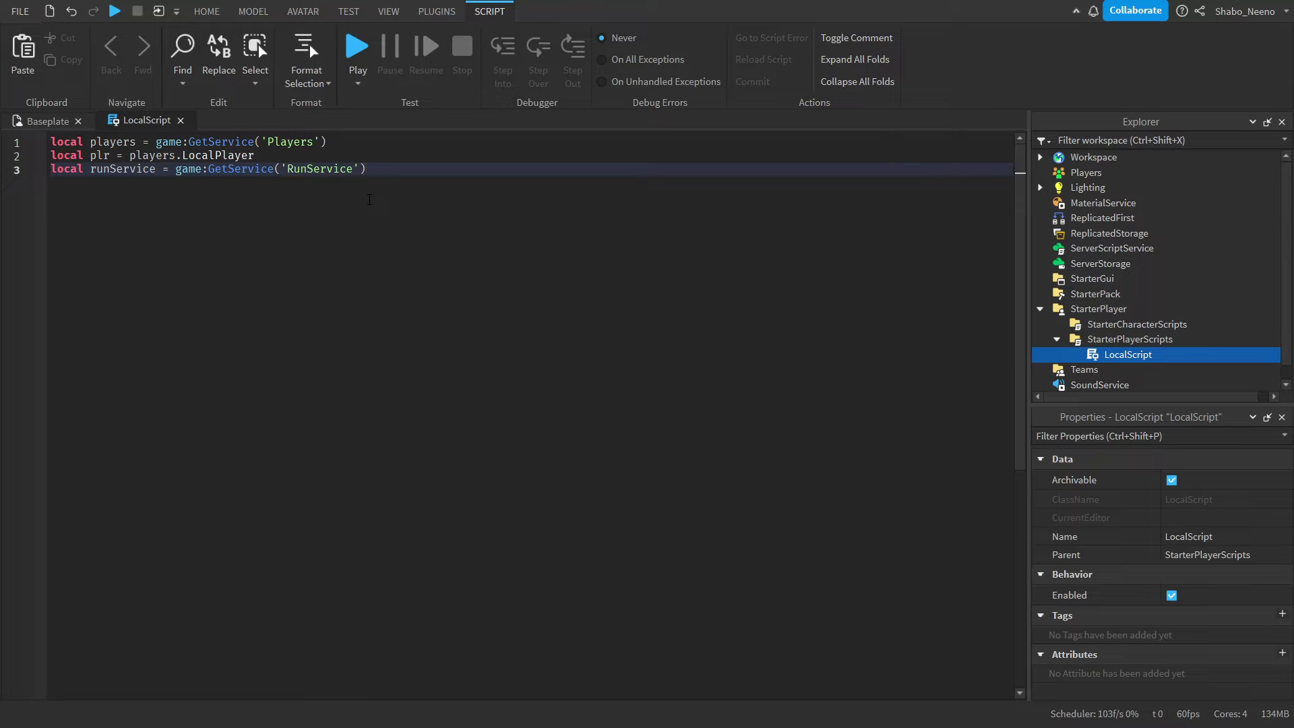
pyautogui.press('Return')
pyautogui.press('Return')
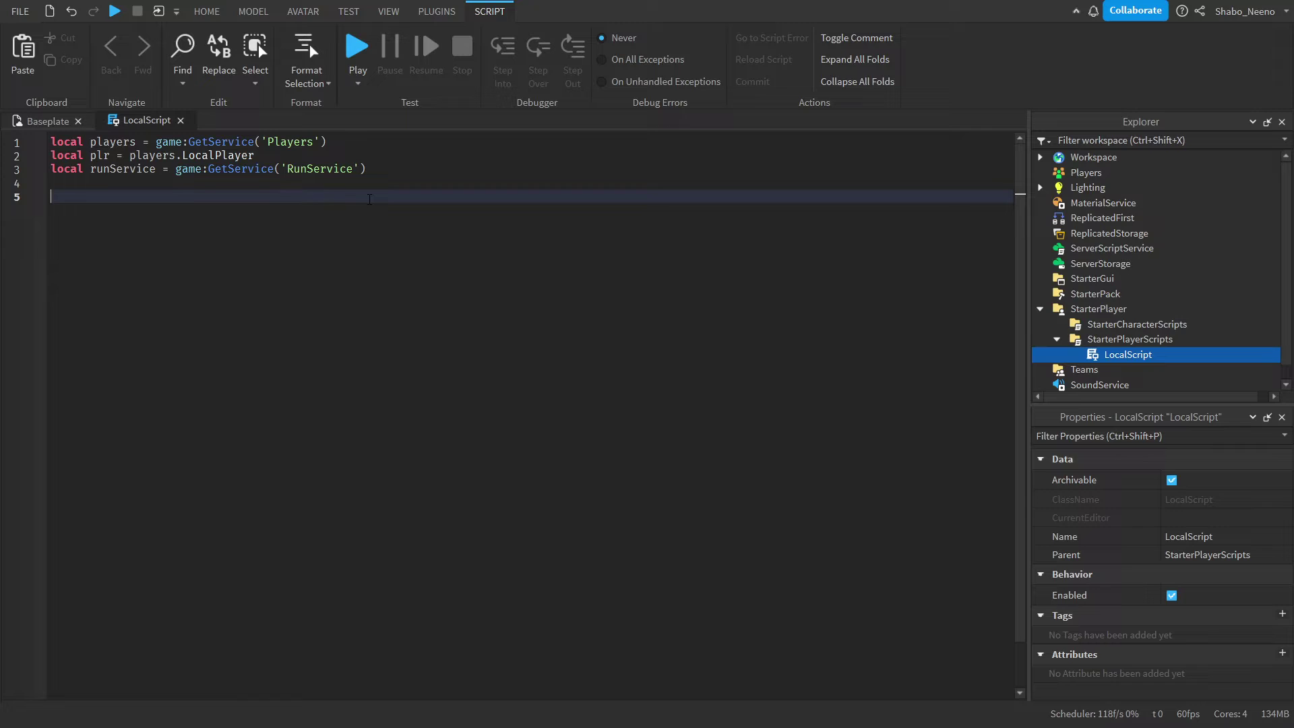
pyautogui.write('runS')
pyautogui.press('Tab')
pyautogui.write(':b')
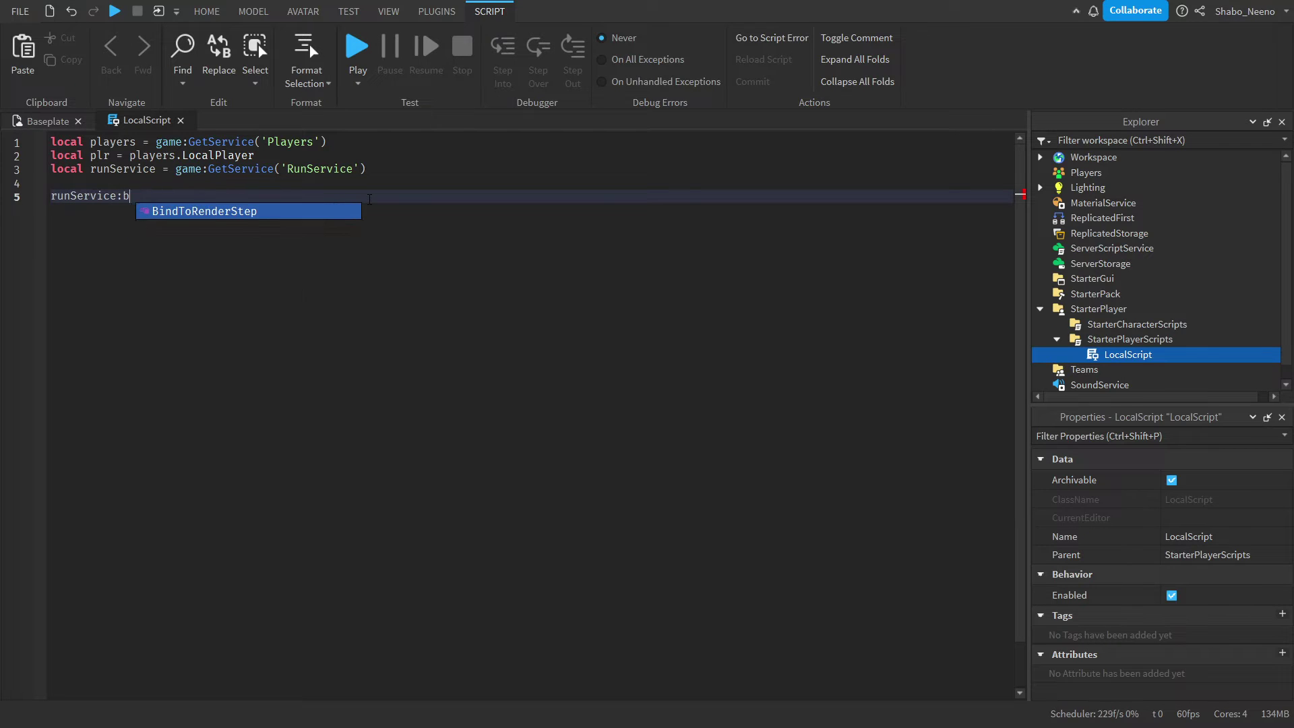
pyautogui.write('in')
pyautogui.press('Tab')
pyautogui.write("('Camera'")
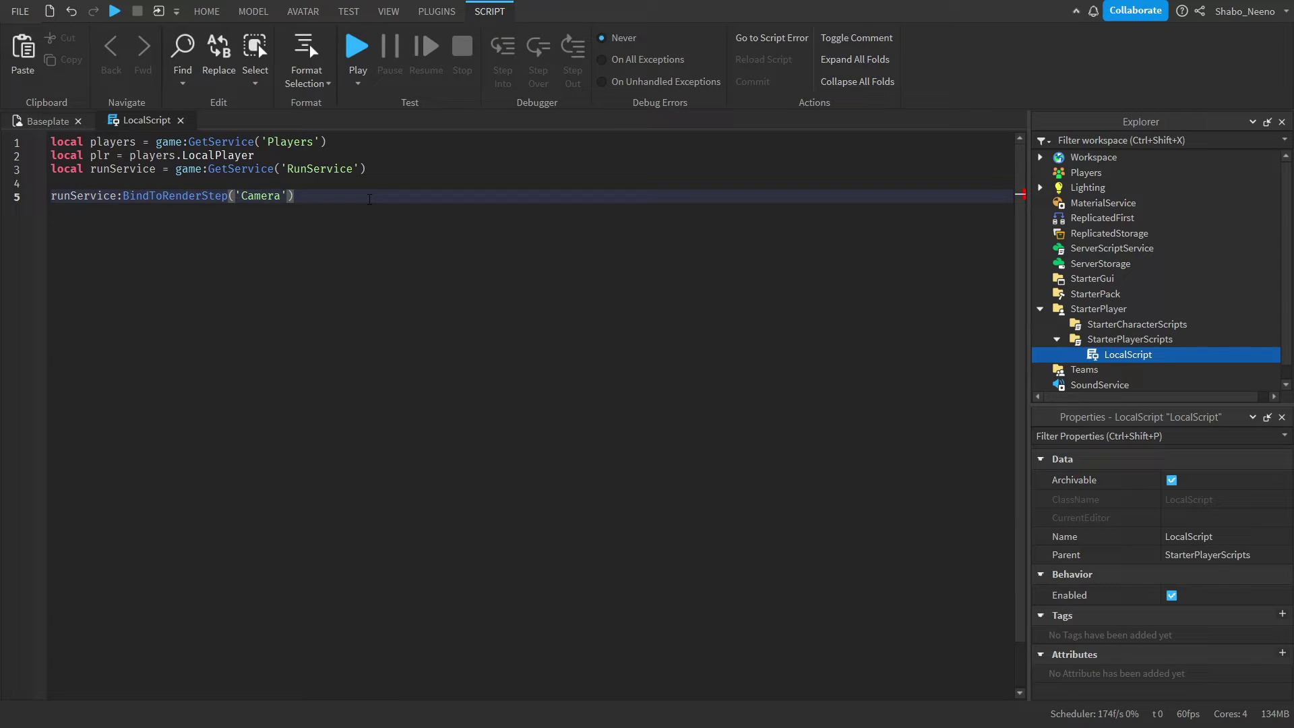
pyautogui.write(',100000,')
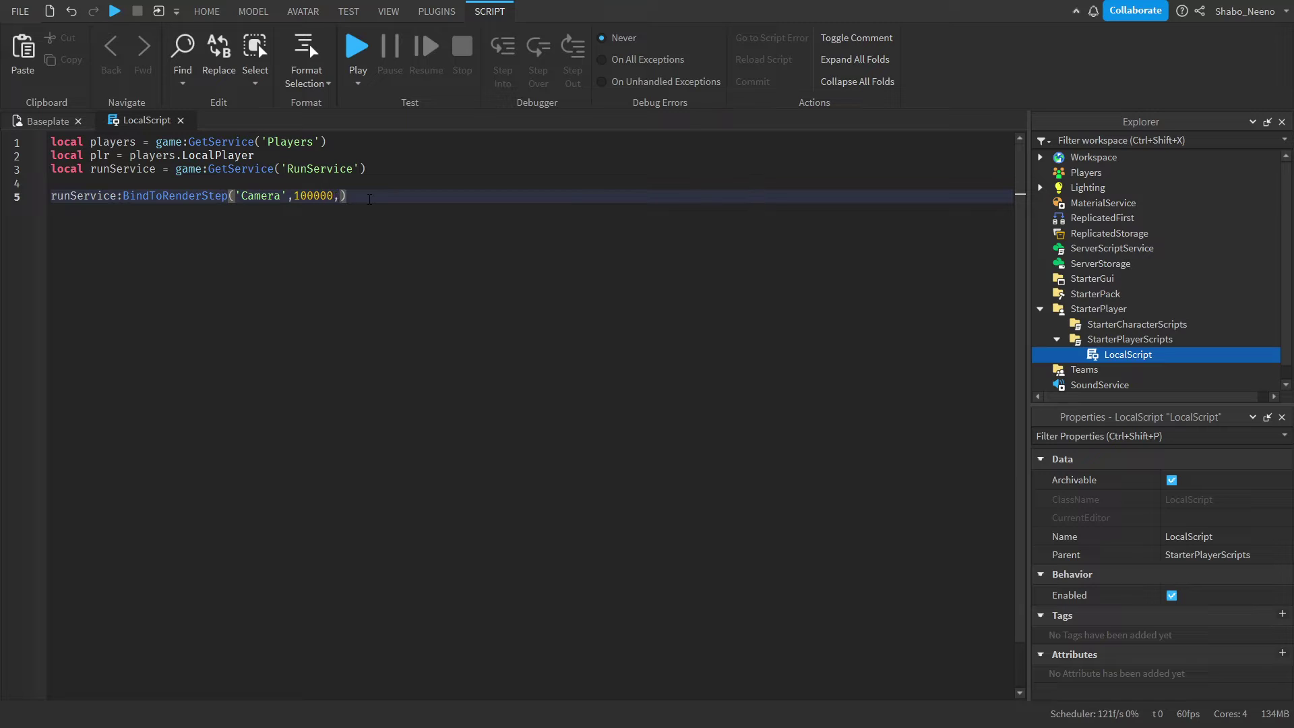
pyautogui.write('function(')
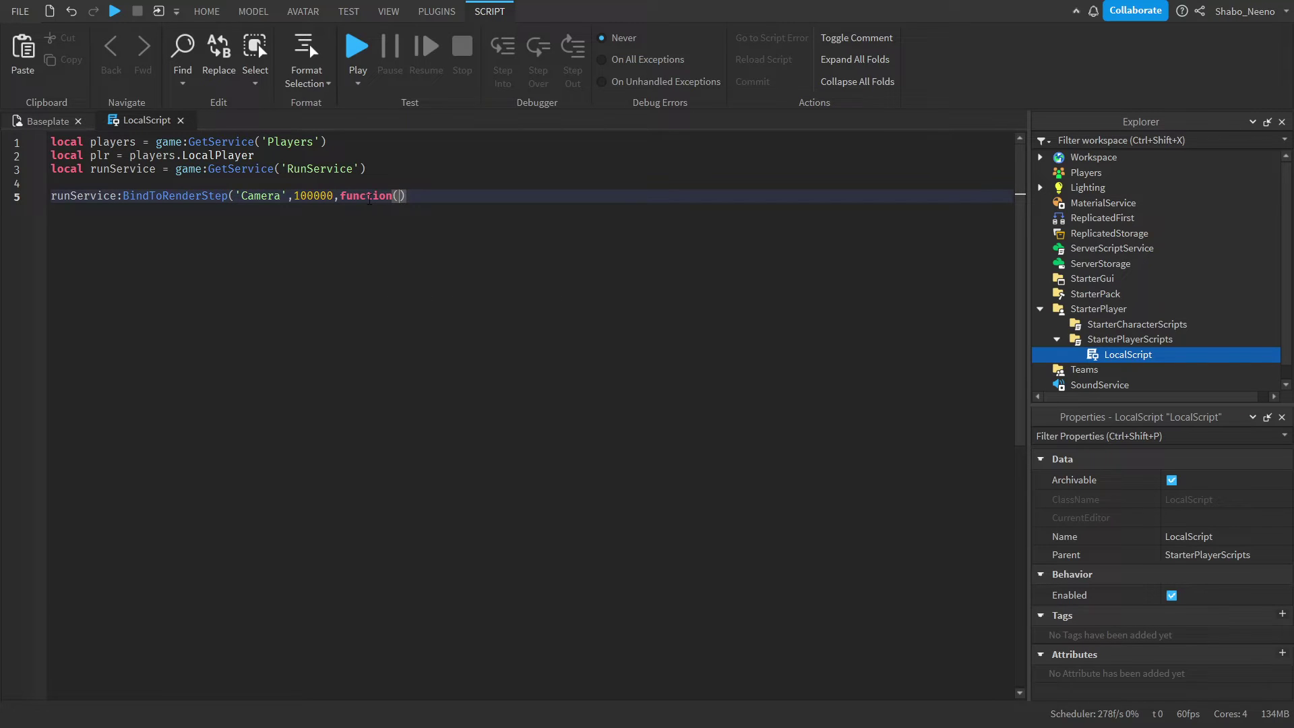
pyautogui.write(')')
pyautogui.press('Return')
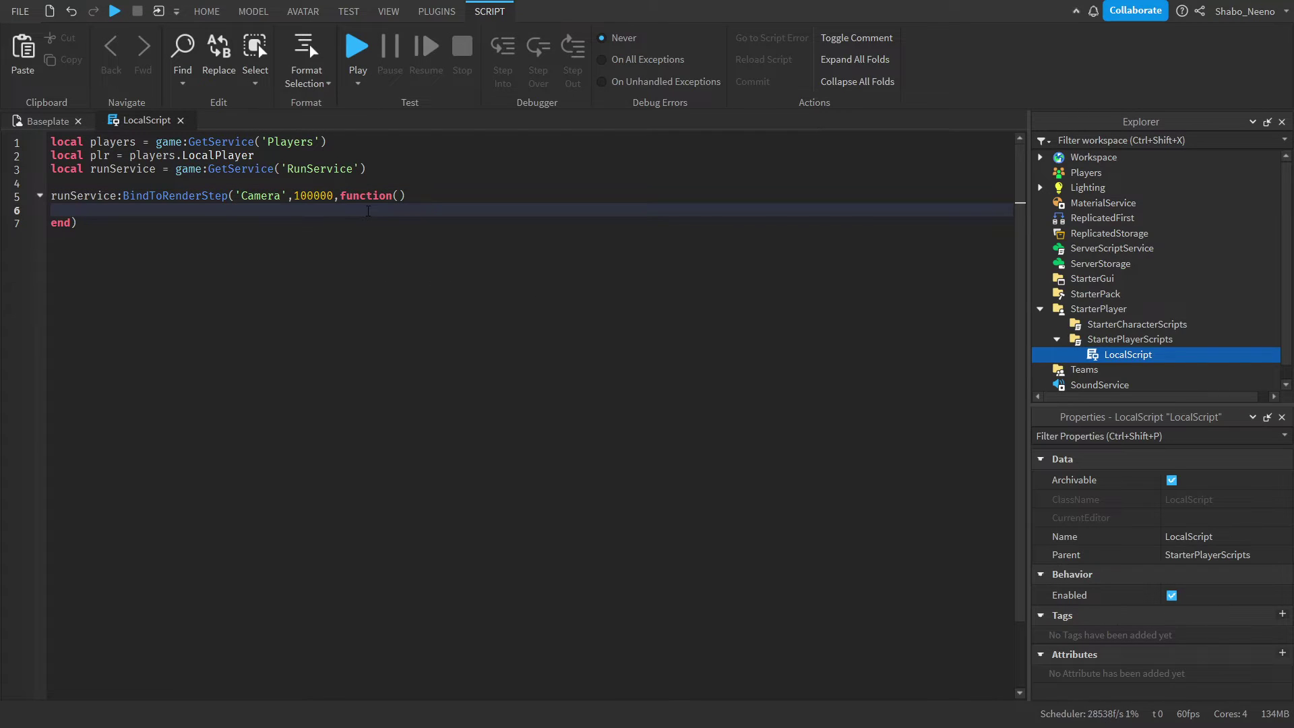
pyautogui.write('lo')
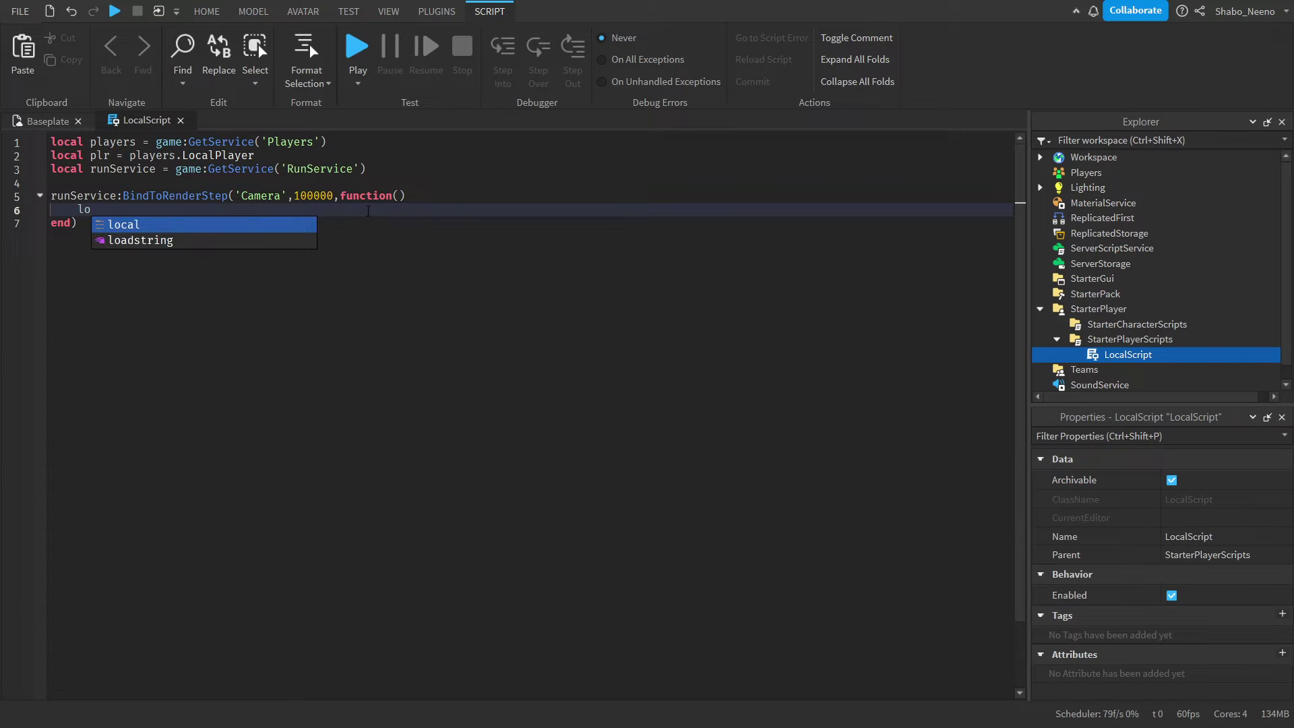
pyautogui.write('cal chara')
# - Define the character variable, add 'if char then', and list the eight arm and hand names
pyautogui.press('BackSpace')
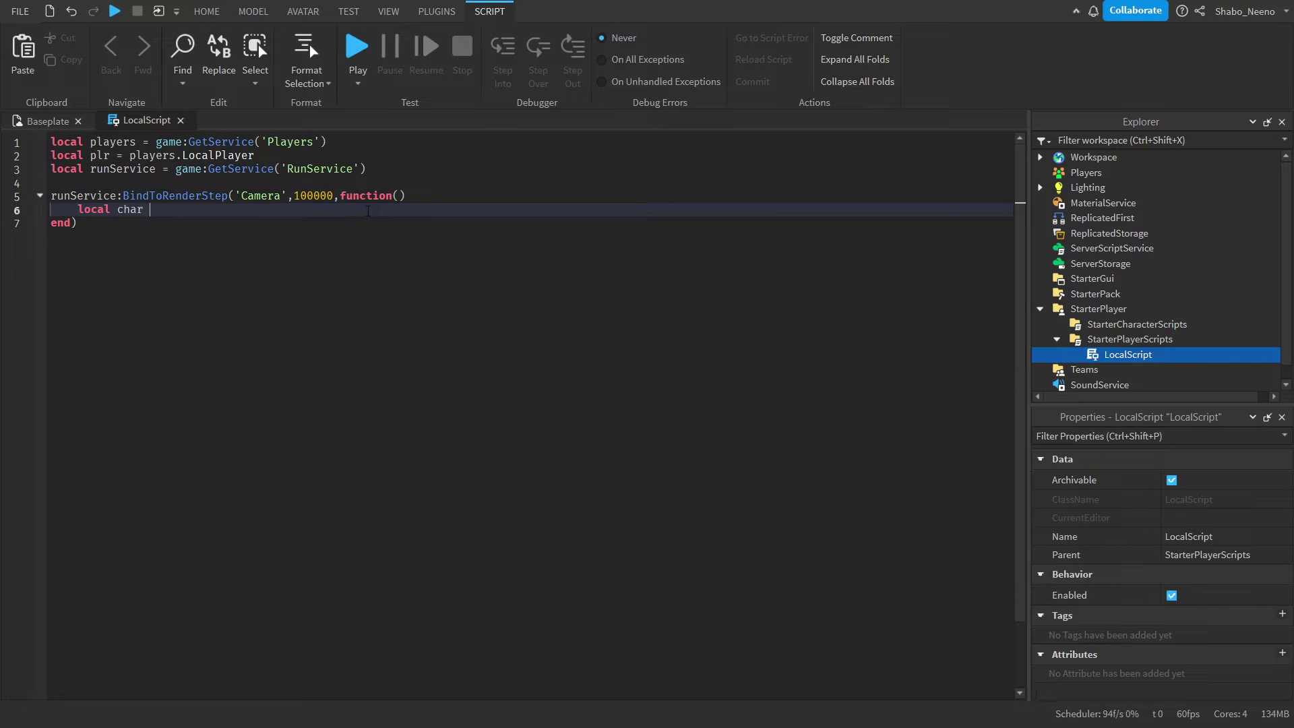
pyautogui.write('= plr.Char')
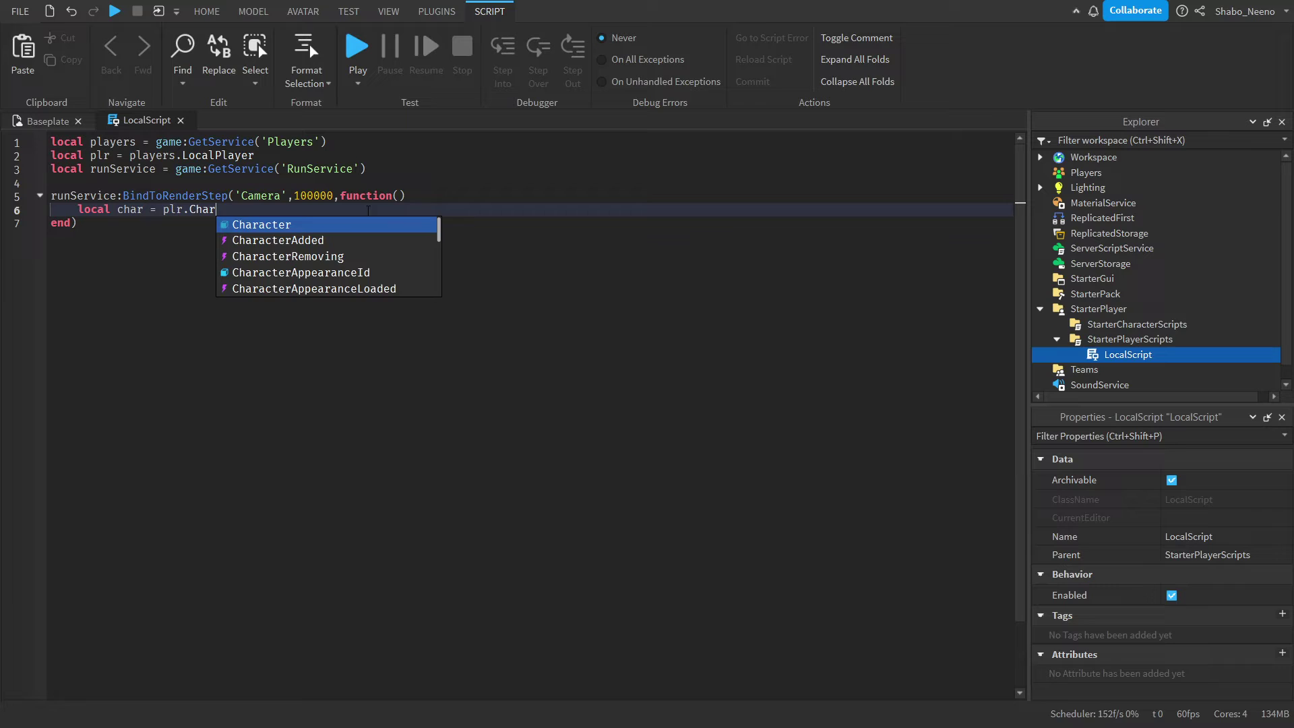
pyautogui.press('Tab')
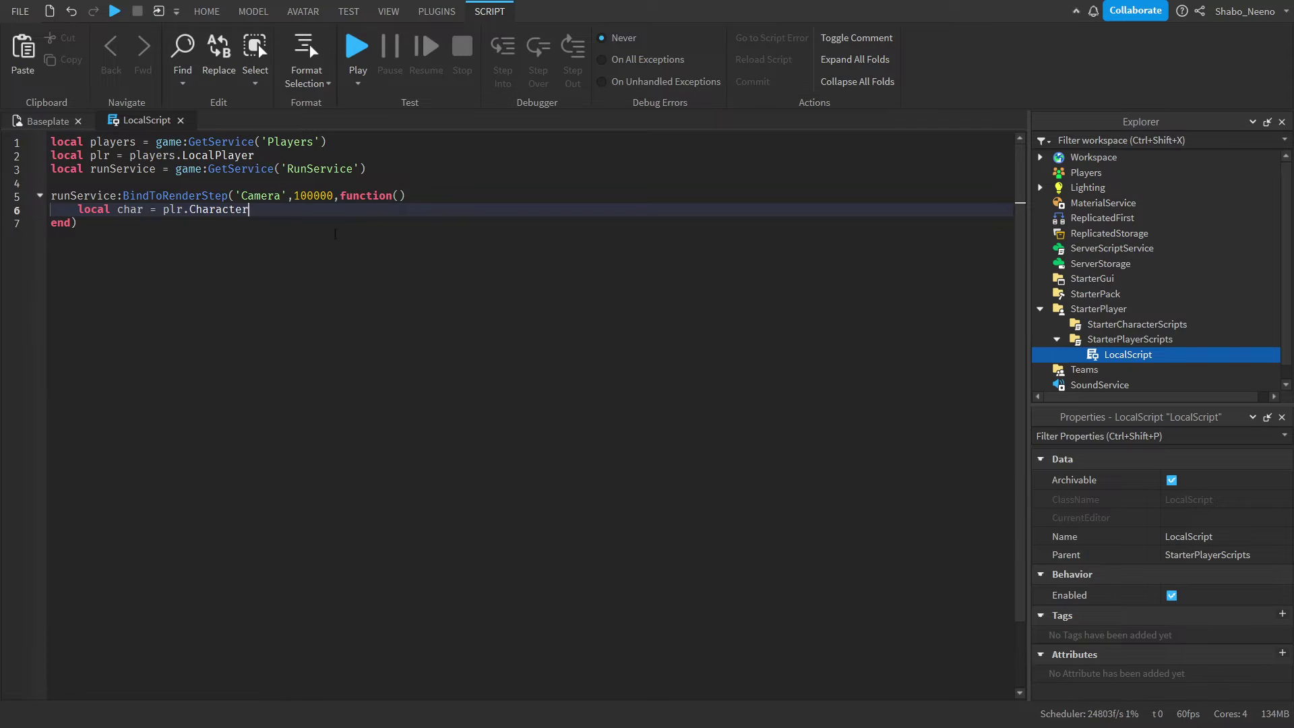
pyautogui.press('Return')
pyautogui.write('if char')
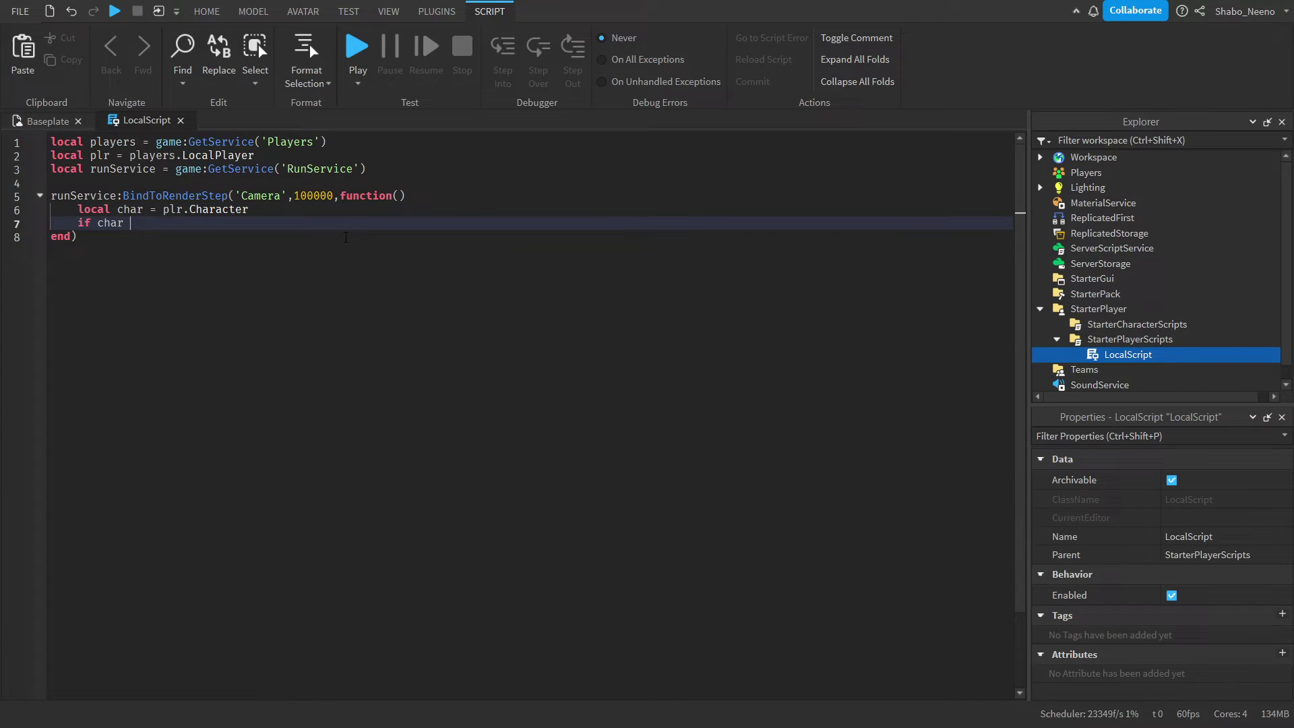
pyautogui.write(' then')
pyautogui.press('Return')
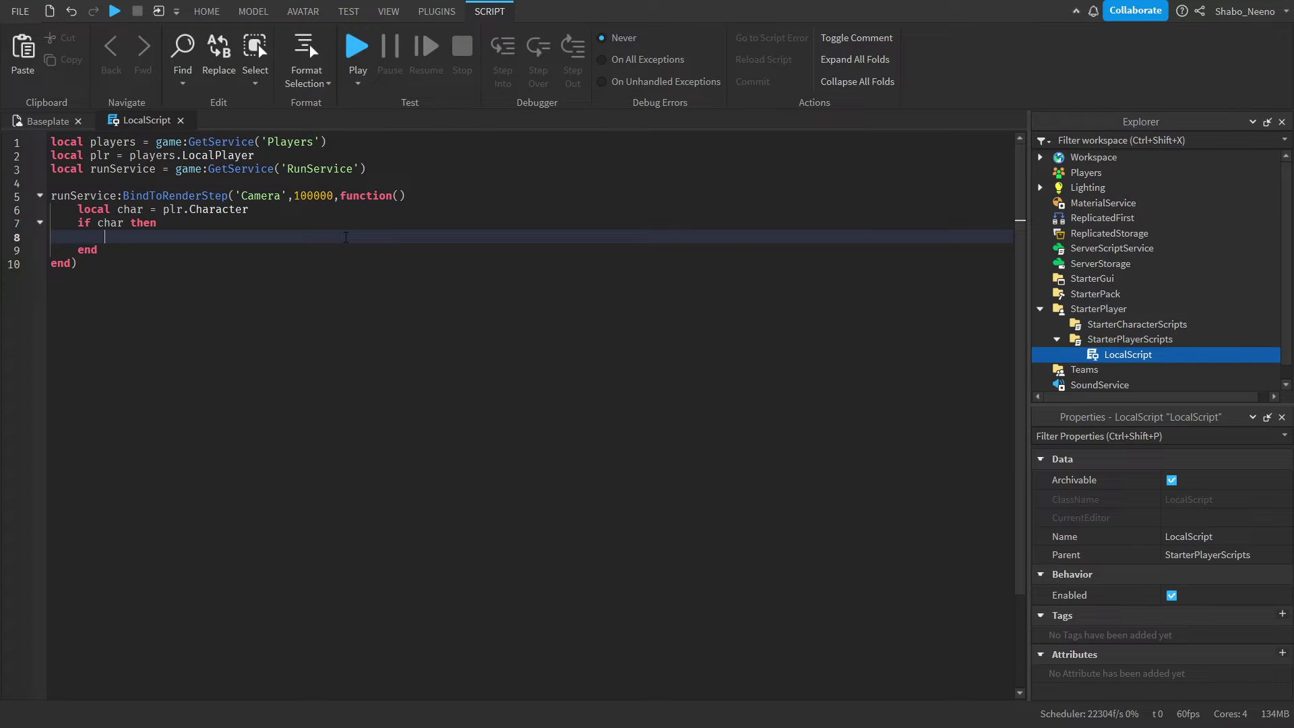
pyautogui.write('local')
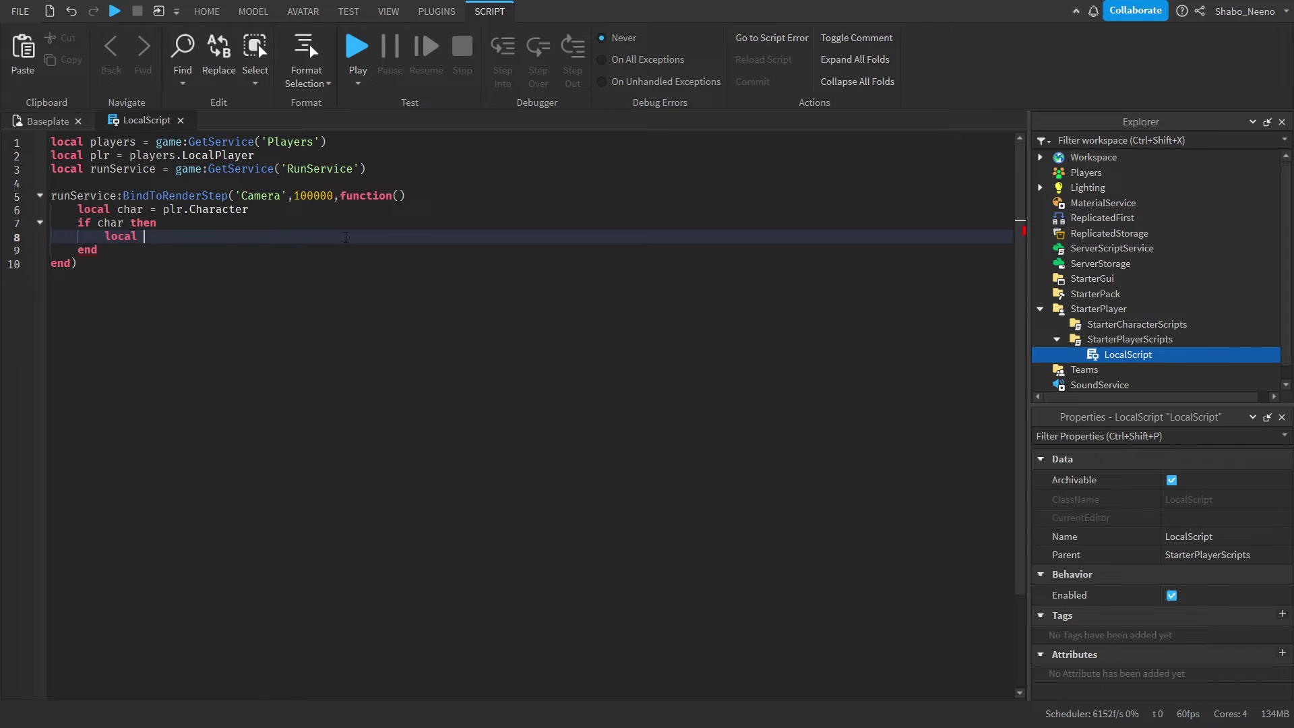
pyautogui.write('ta')
pyautogui.write("b = {'LeftArm','RightArm','LeftUpperArm','LeftLowerArm','RightUpperArm','RightLowerArm','RightHand','LeftHand'}")
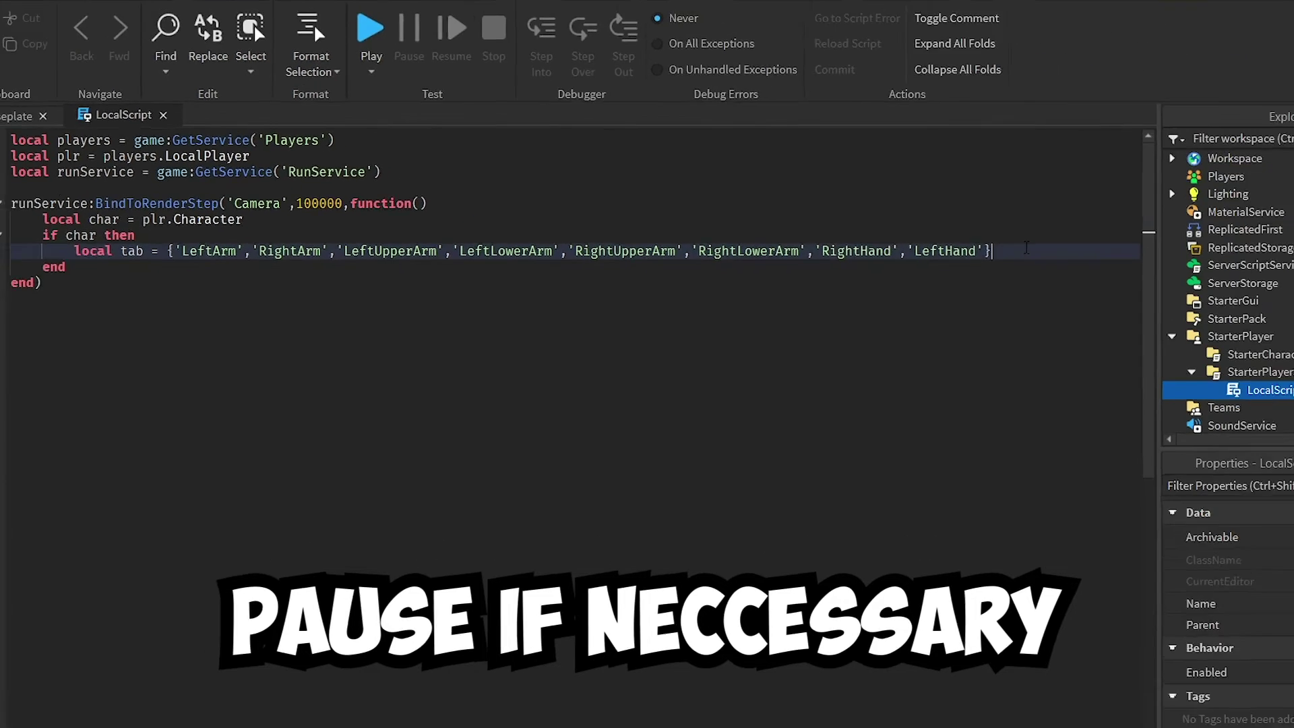
# - Add the loop 'for i,limb in pairs(char:GetChildren()) do' below the arm table
pyautogui.press('Return')
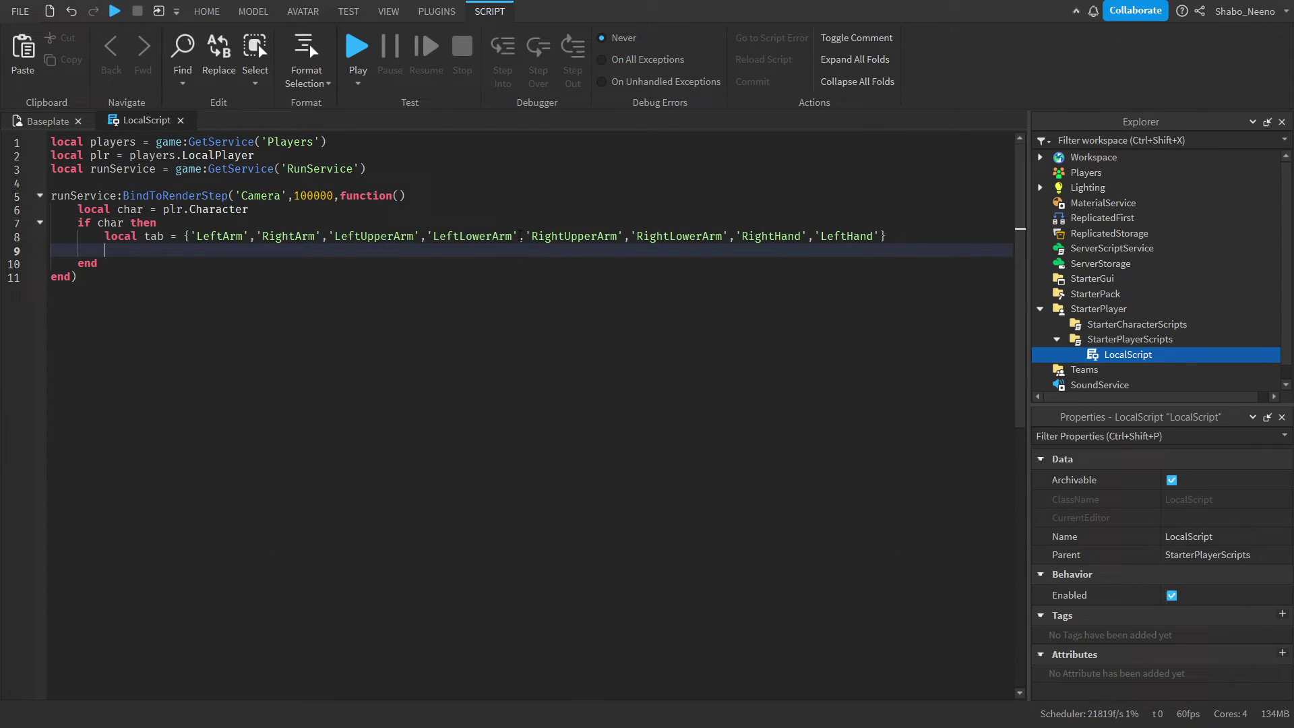
pyautogui.click(496, 239)
pyautogui.click(482, 249)
pyautogui.write('fo')
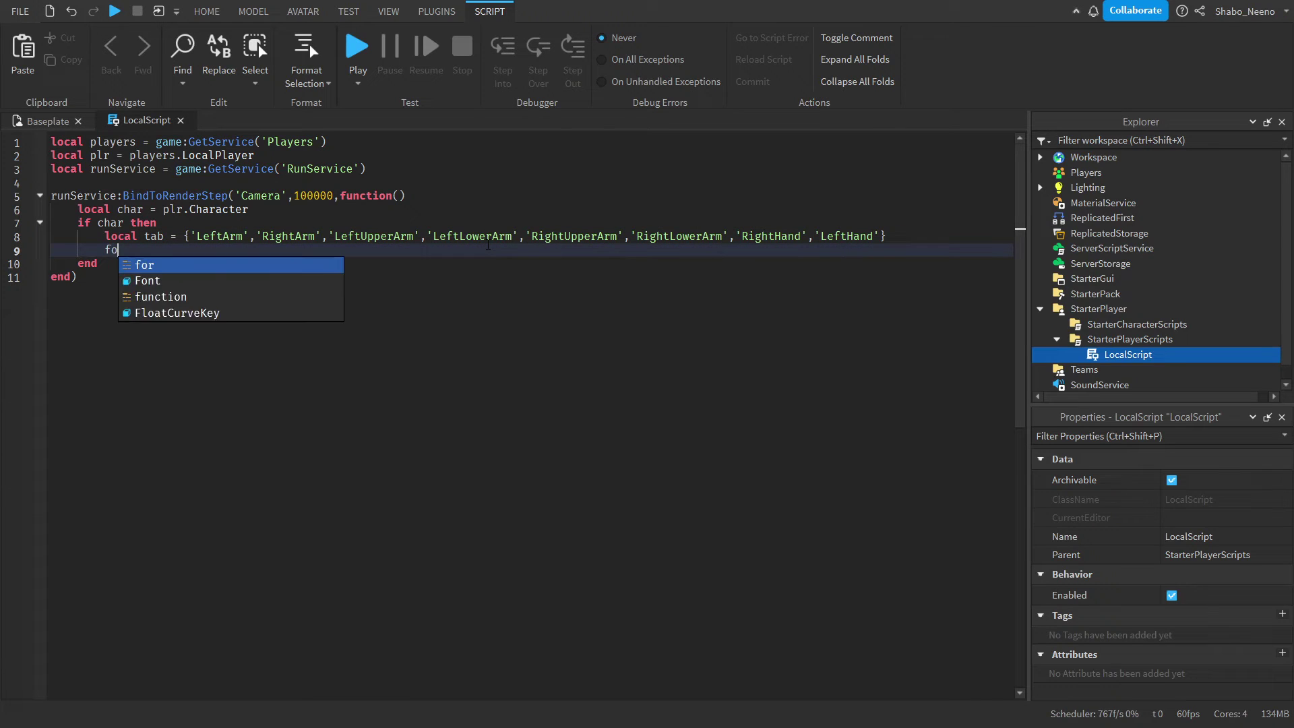
pyautogui.write('r i,limb in pai')
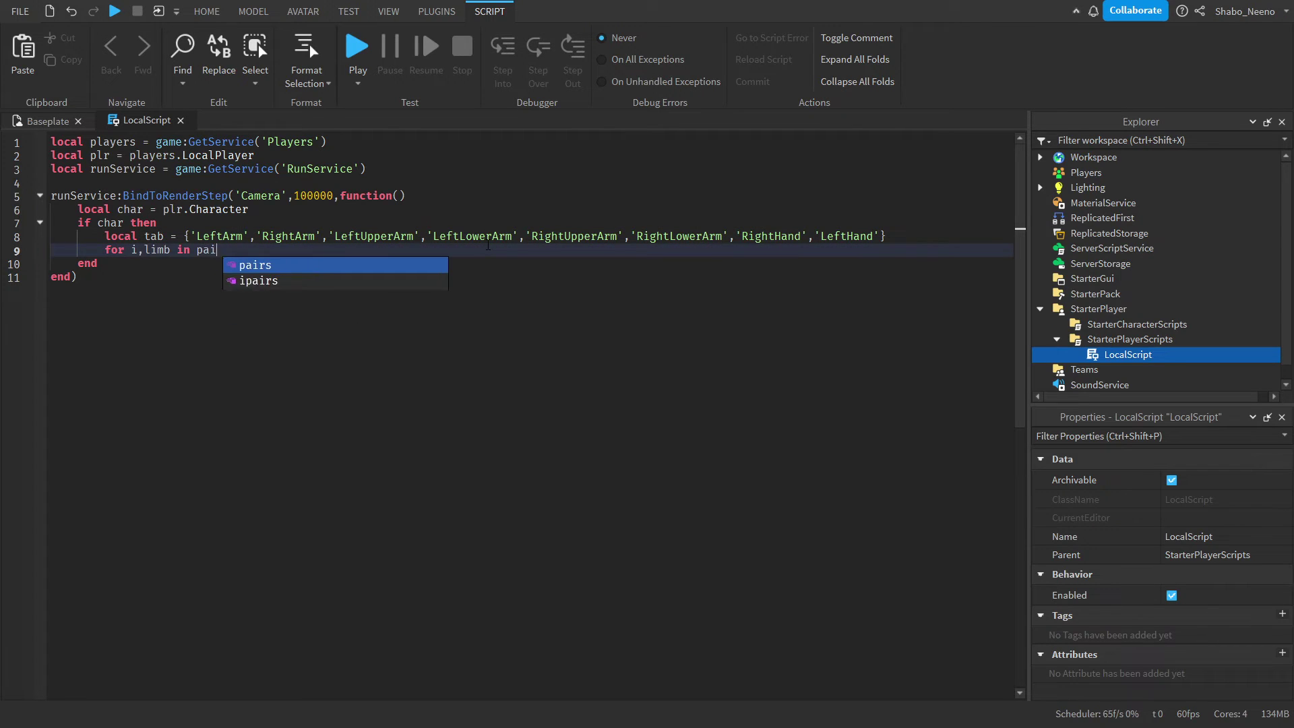
pyautogui.write('rs(char:GetChi')
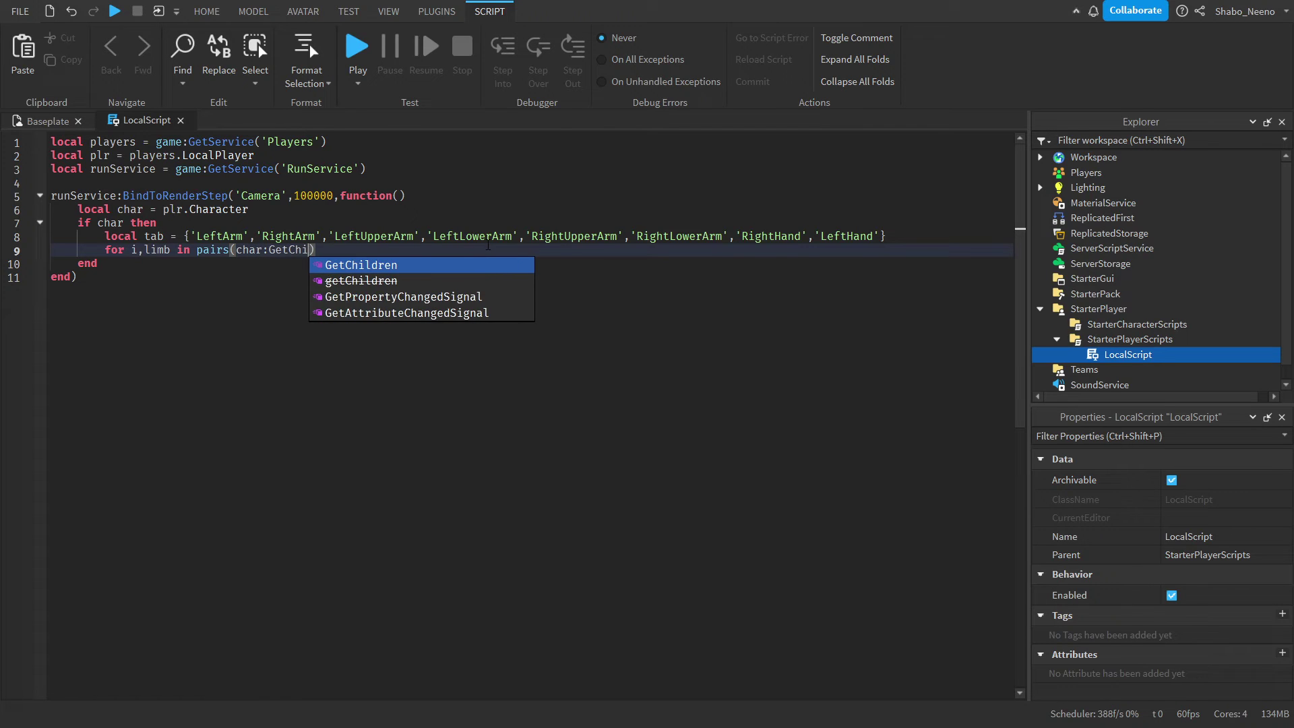
pyautogui.press('Tab')
pyautogui.write(') do')
pyautogui.press('Return')
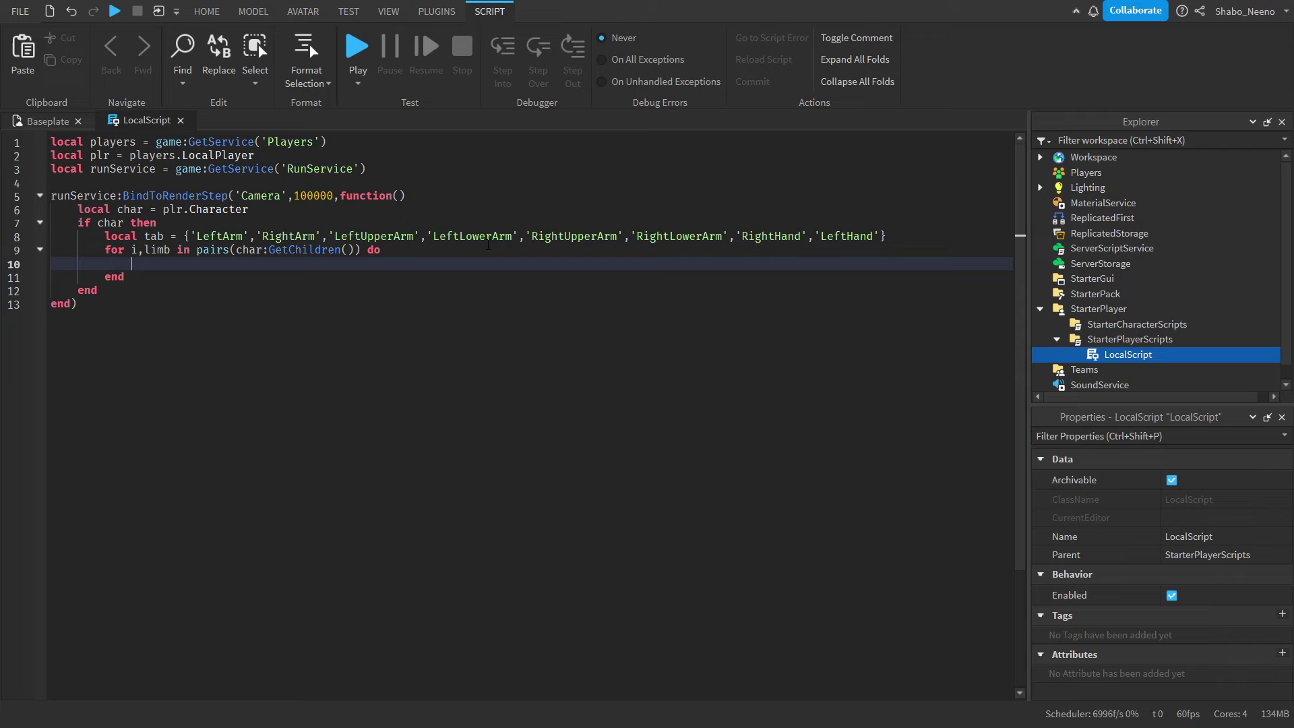
pyautogui.write('i')
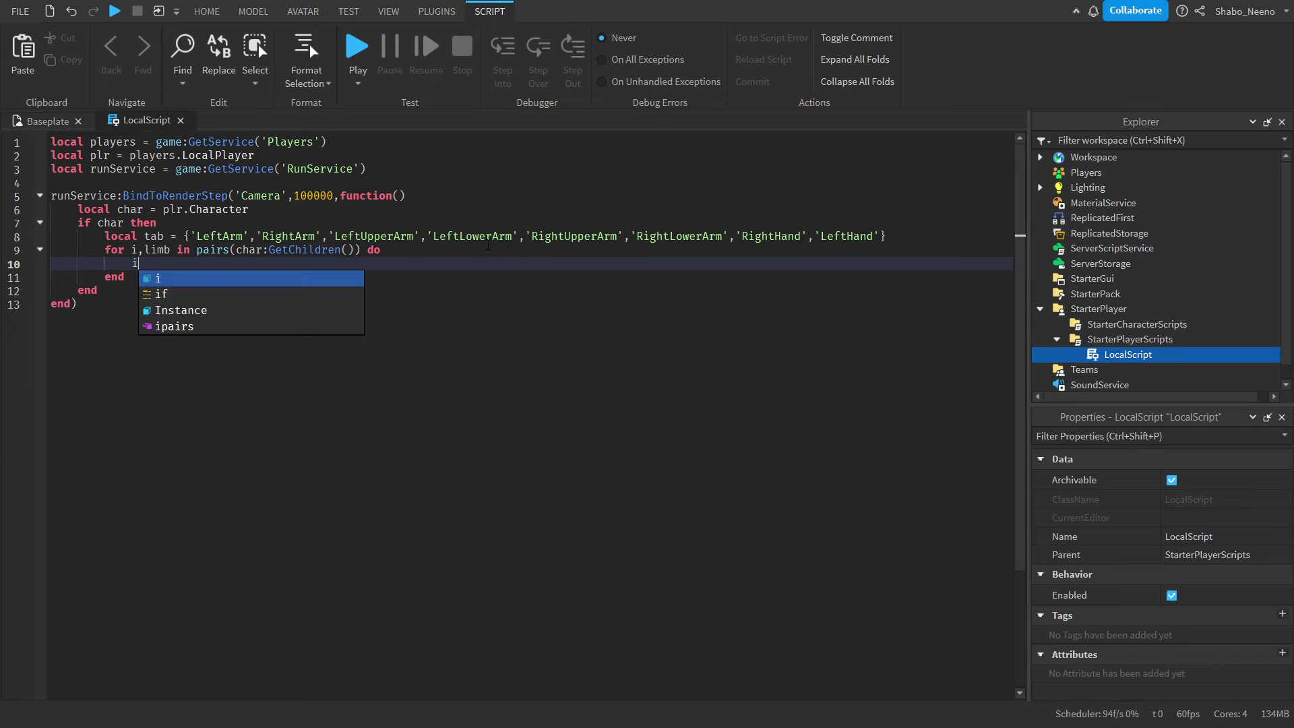
pyautogui.write('f limb an')
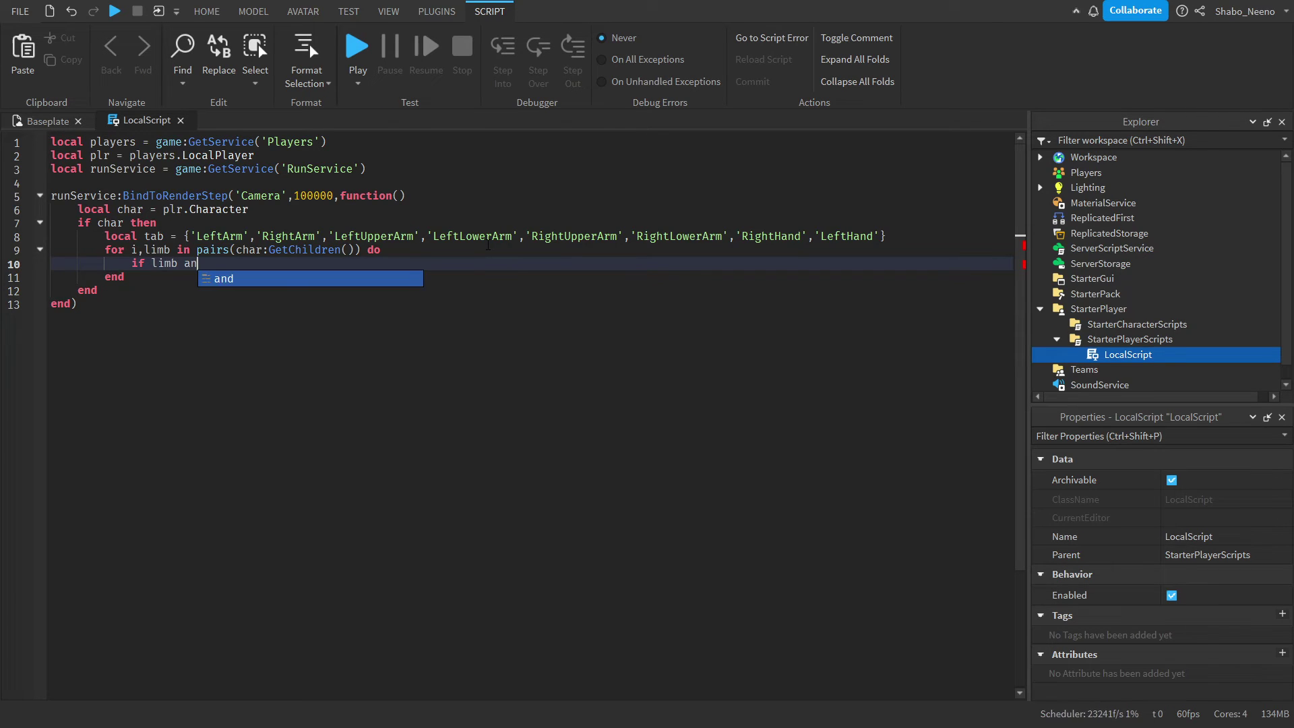
pyautogui.write("d limb:IsA('Base")
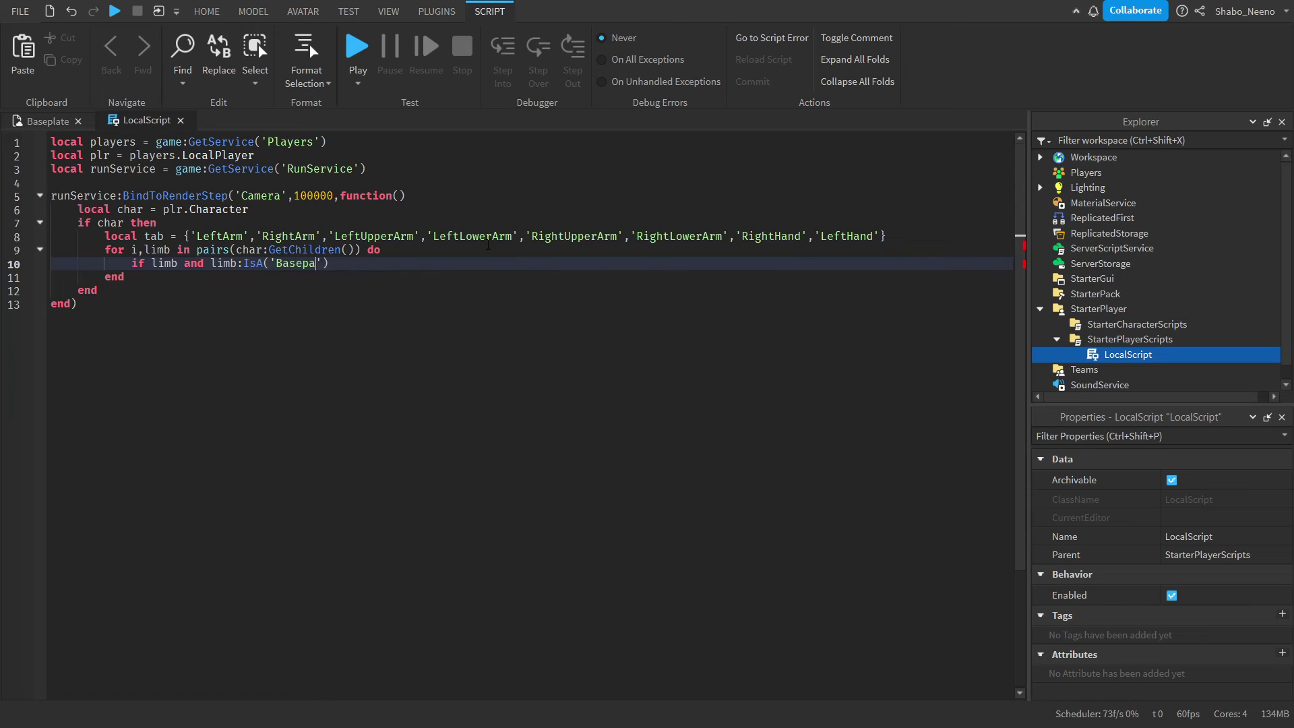
pyautogui.write("Part') then")
# - Nest the checks 'if limb and limb:IsA('BasePart') then' and 'if table.find(tab,limb.Name) then'
pyautogui.press('Return')
pyautogui.write('if')
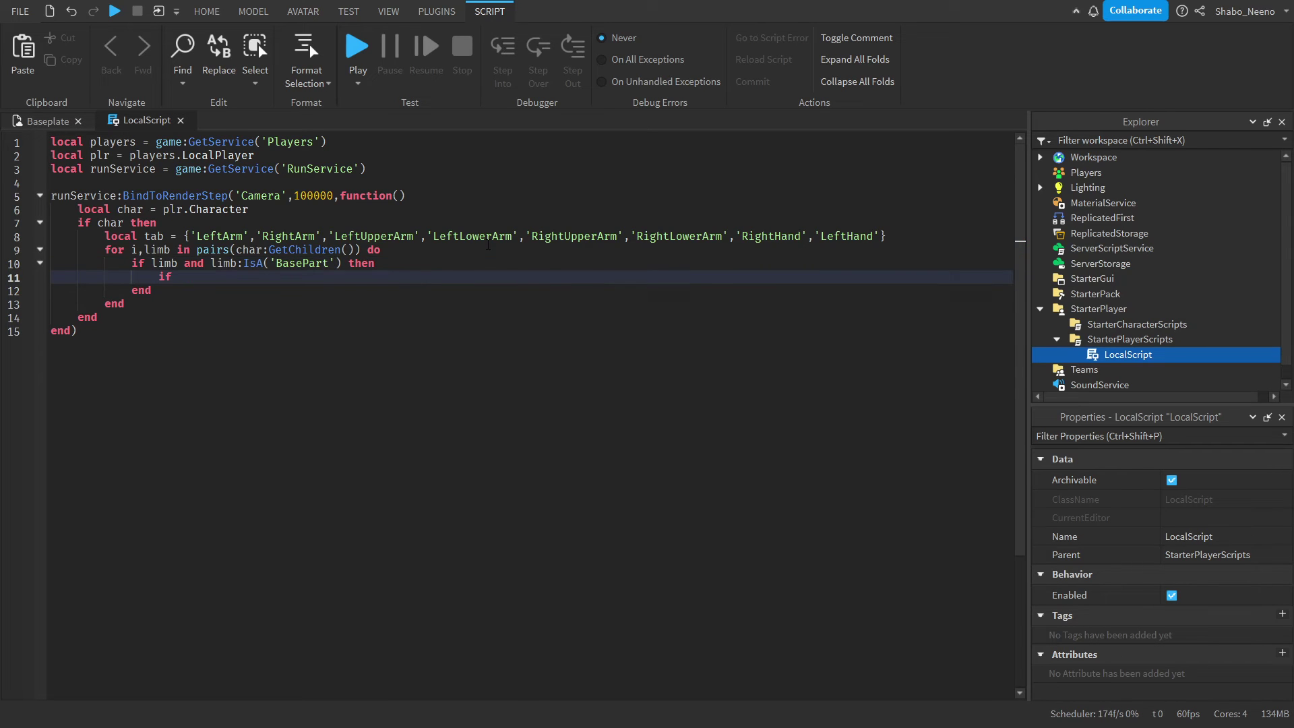
pyautogui.write(' table.find(tab,')
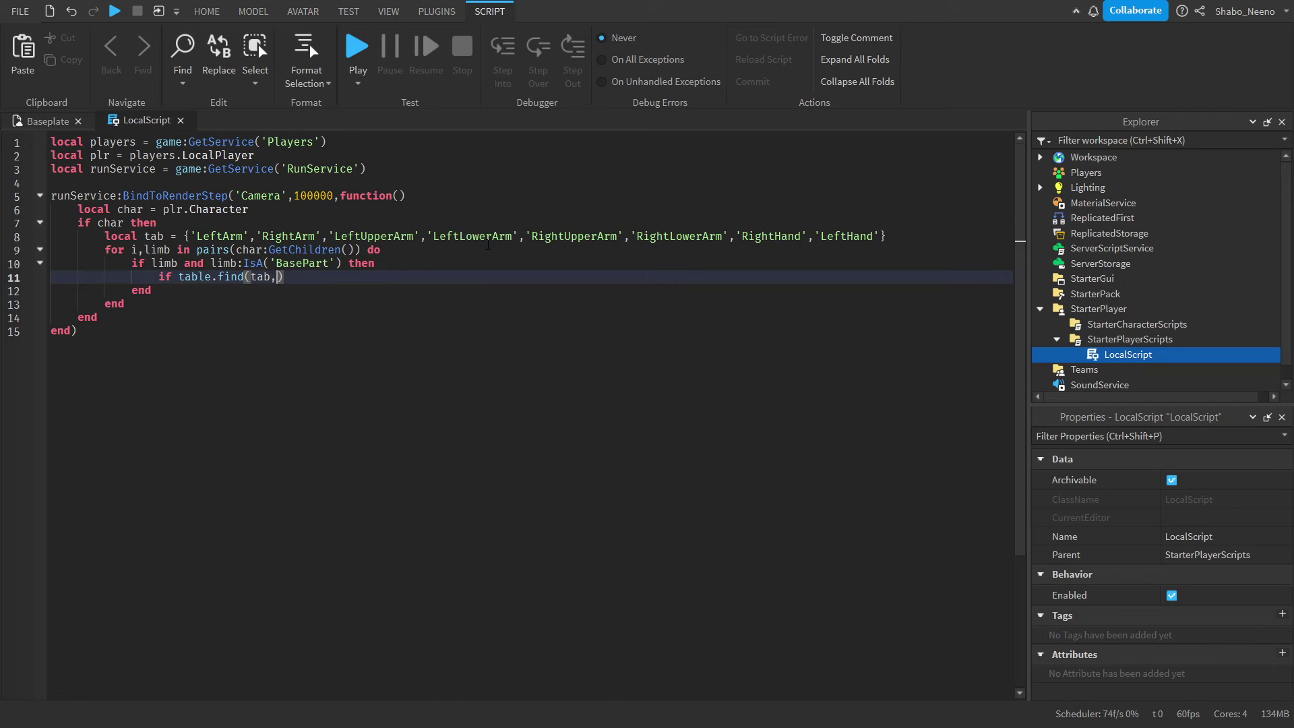
pyautogui.write('limb).Name) then')
pyautogui.press('Return')
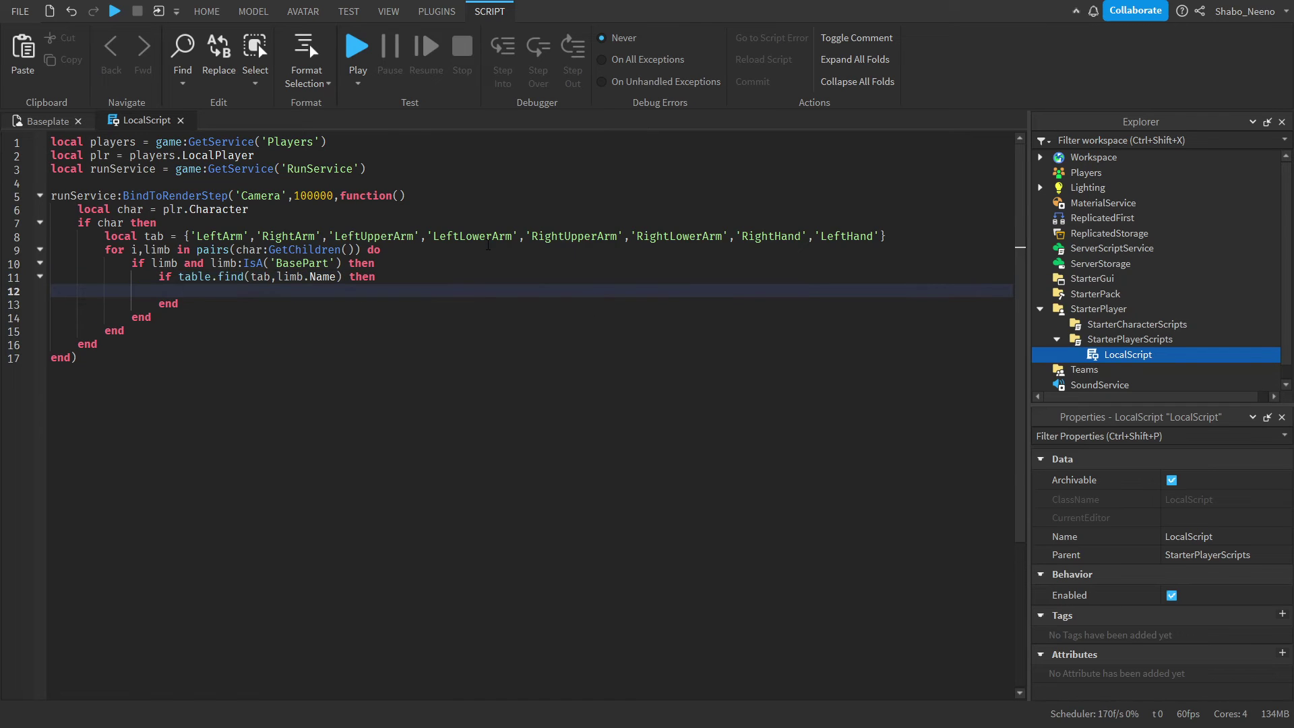
pyautogui.press('Up')
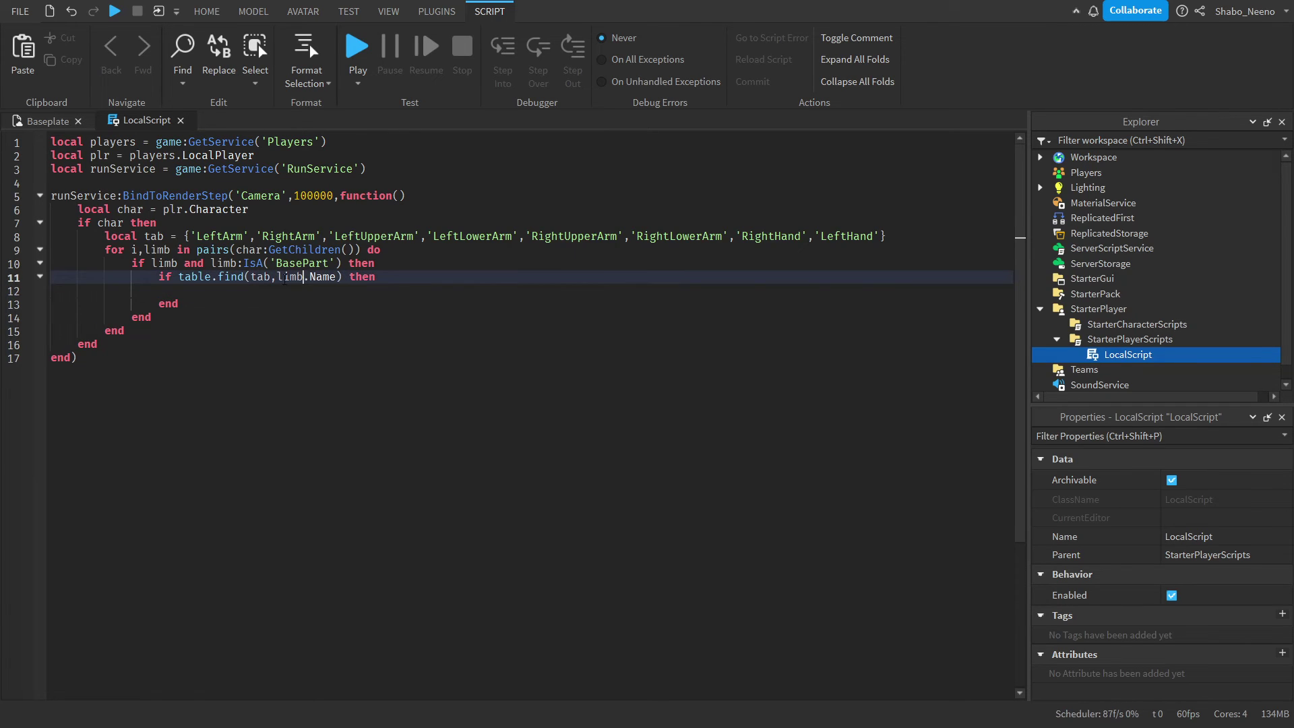
pyautogui.press('Up')
pyautogui.press('Up')
pyautogui.press('Down')
pyautogui.press('Down')
pyautogui.press('Down')
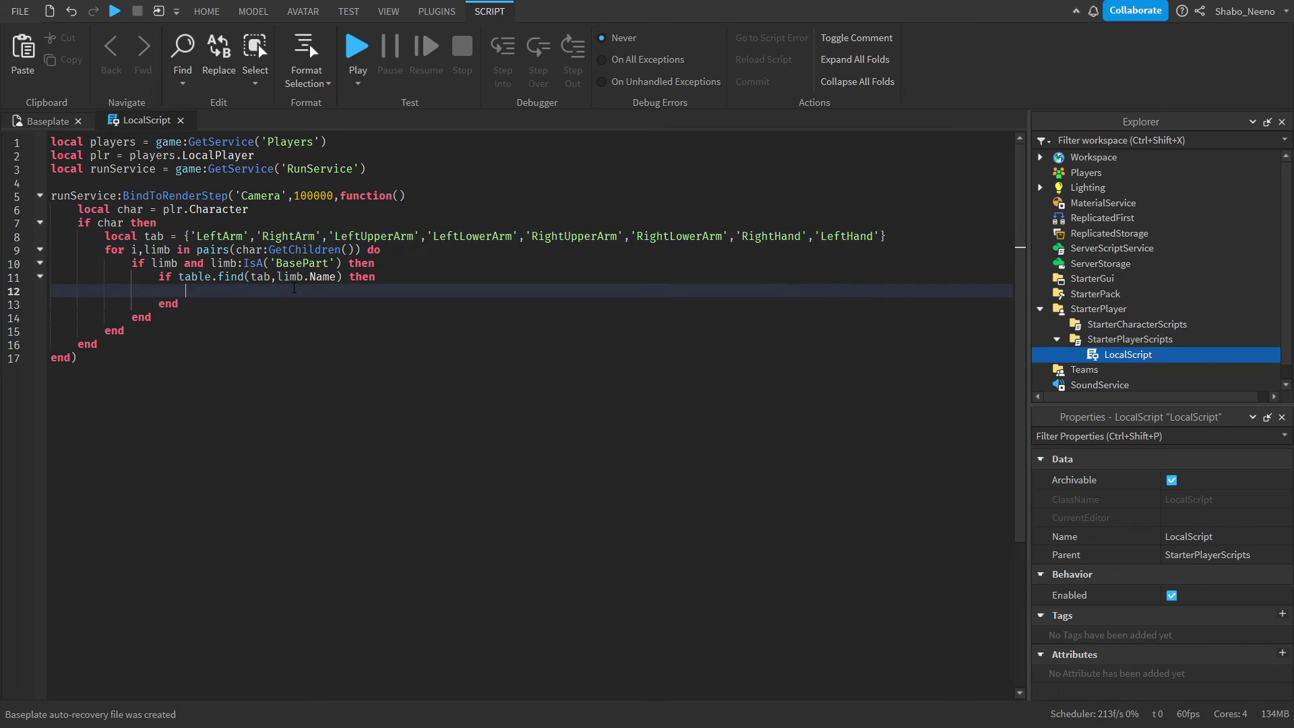
pyautogui.write('limb.T')
# - Add 'limb.Transparency = 0' and 'limb.LocalTransparencyModifier = 0' inside the name check
pyautogui.press('Tab')
pyautogui.write('= 0')
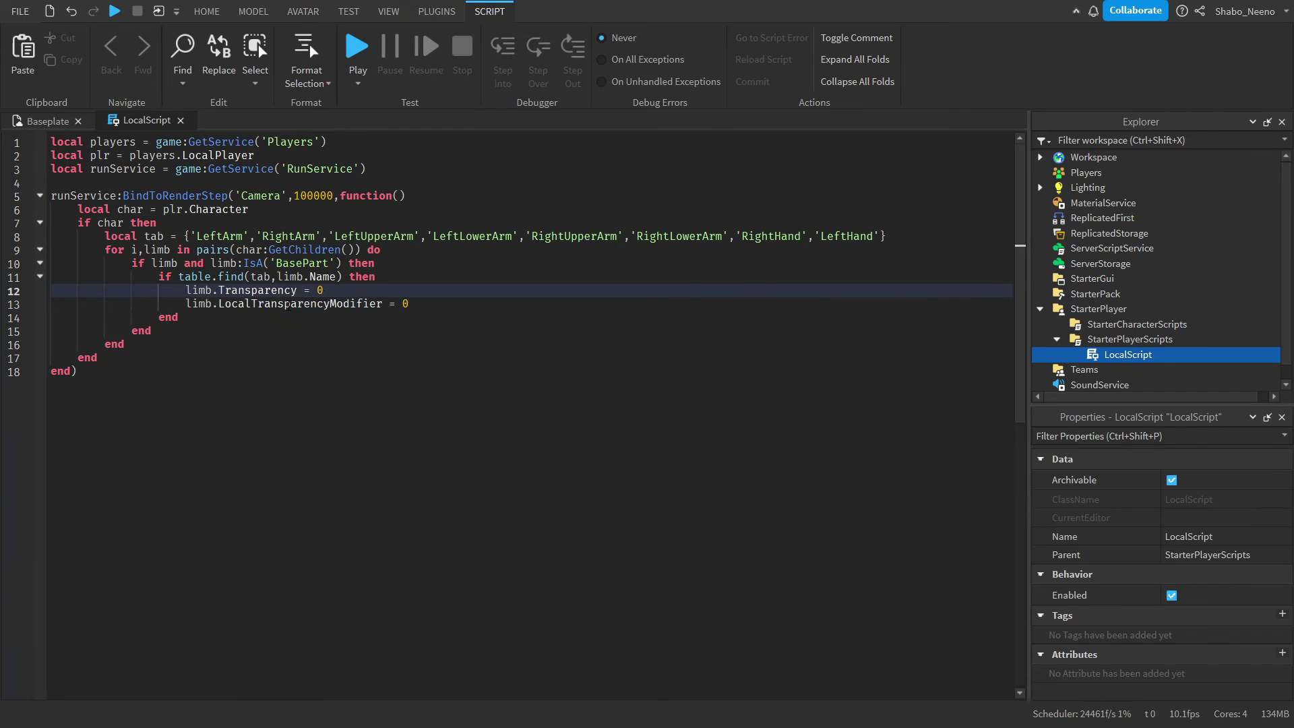
pyautogui.doubleClick(287, 304)
pyautogui.doubleClick(200, 303)
pyautogui.moveTo(186, 304); pyautogui.dragTo(487, 308)
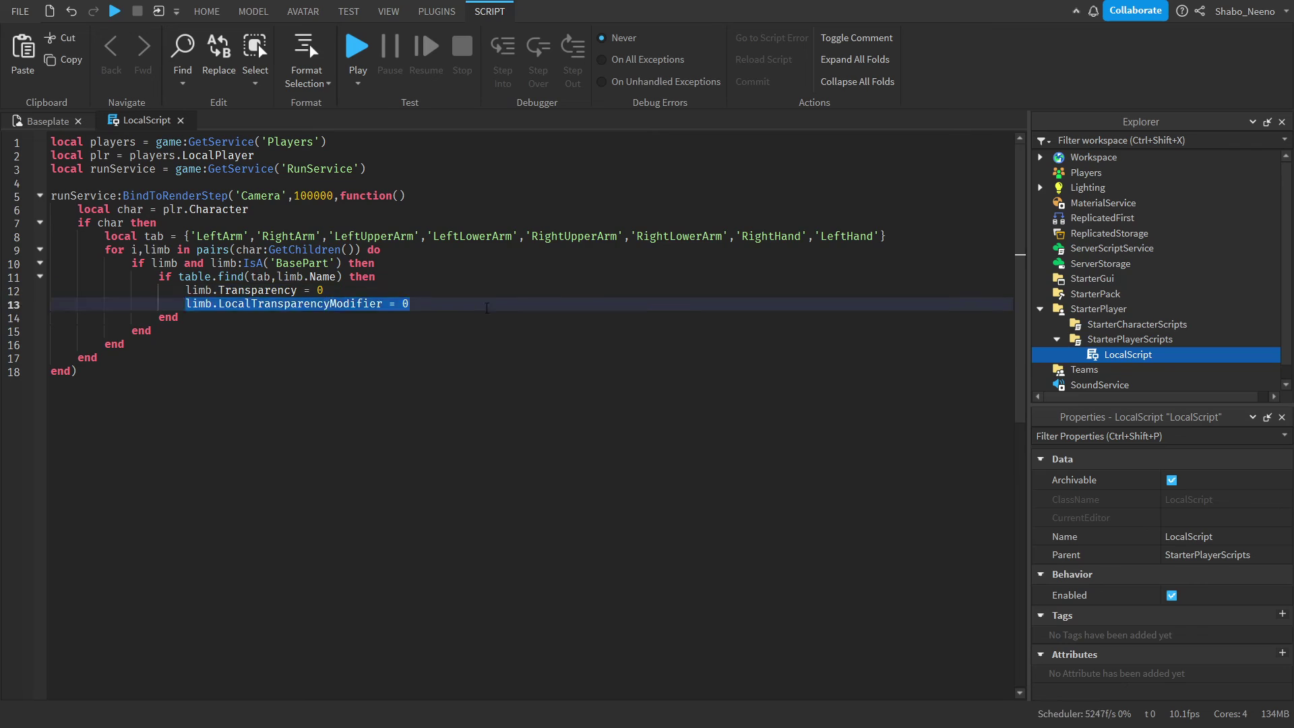
pyautogui.click(304, 303)
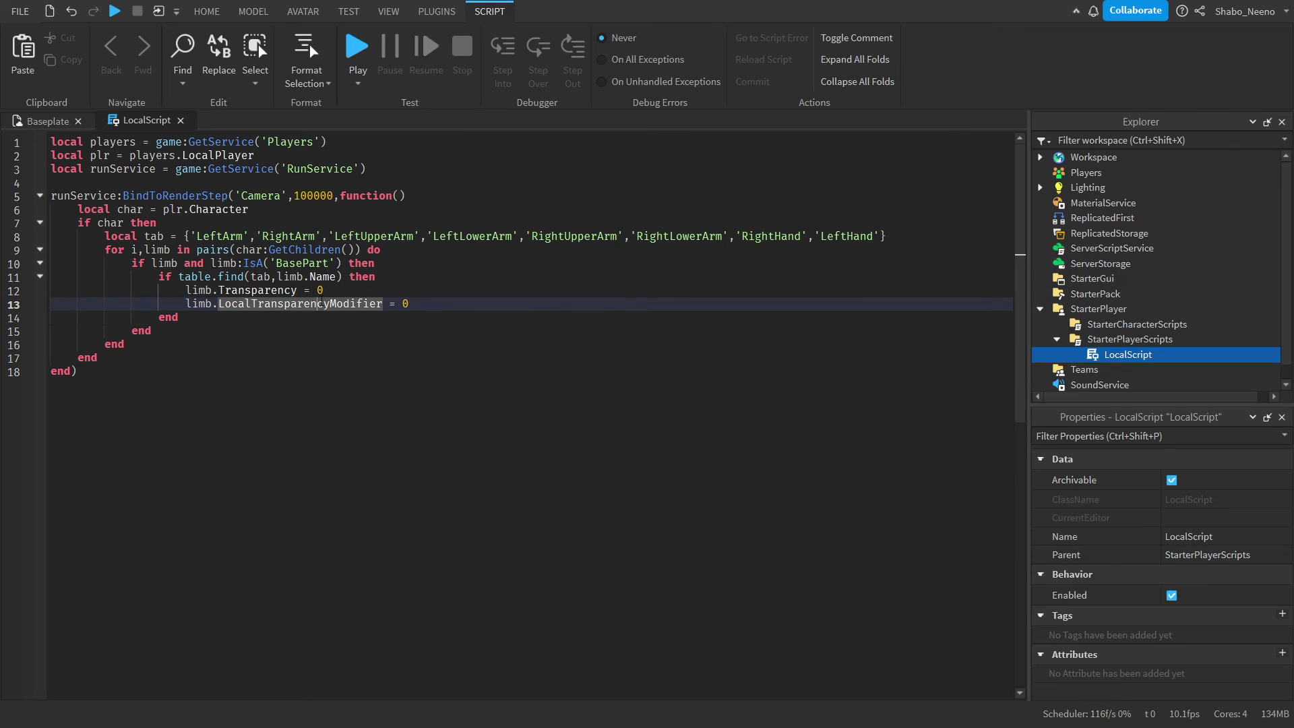
pyautogui.click(294, 291)
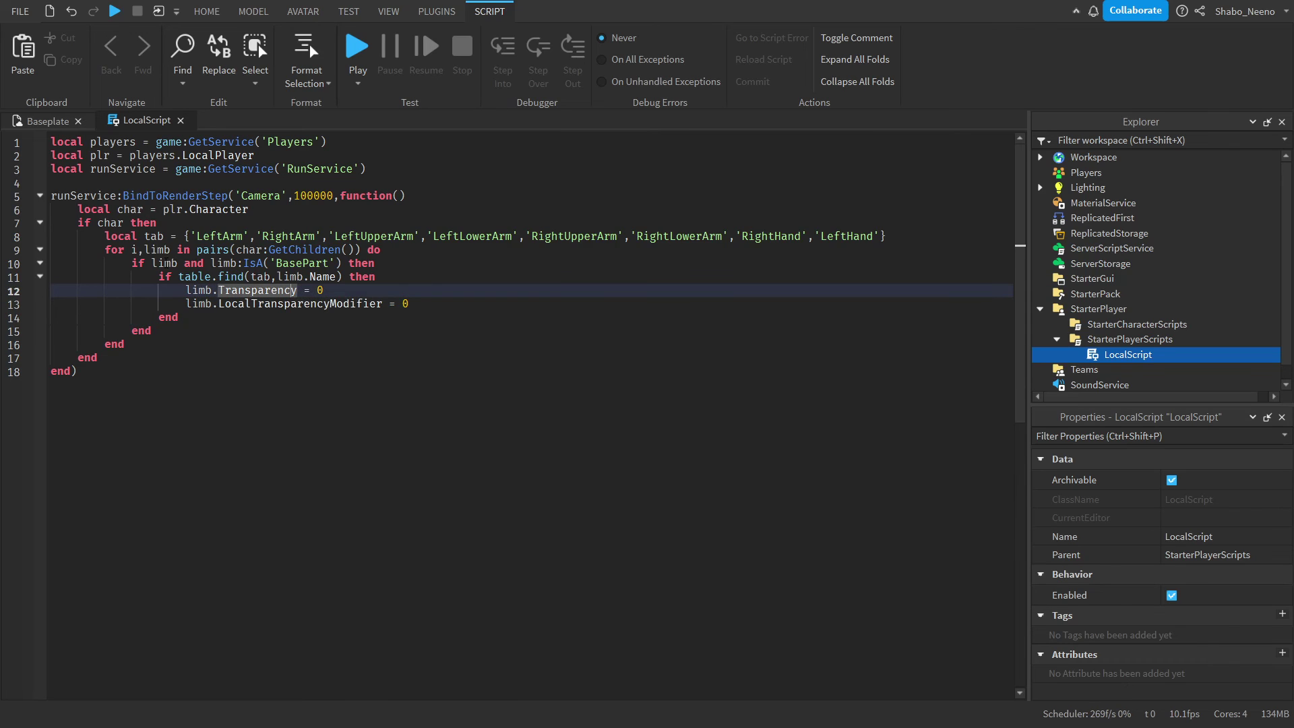
pyautogui.click(354, 61)
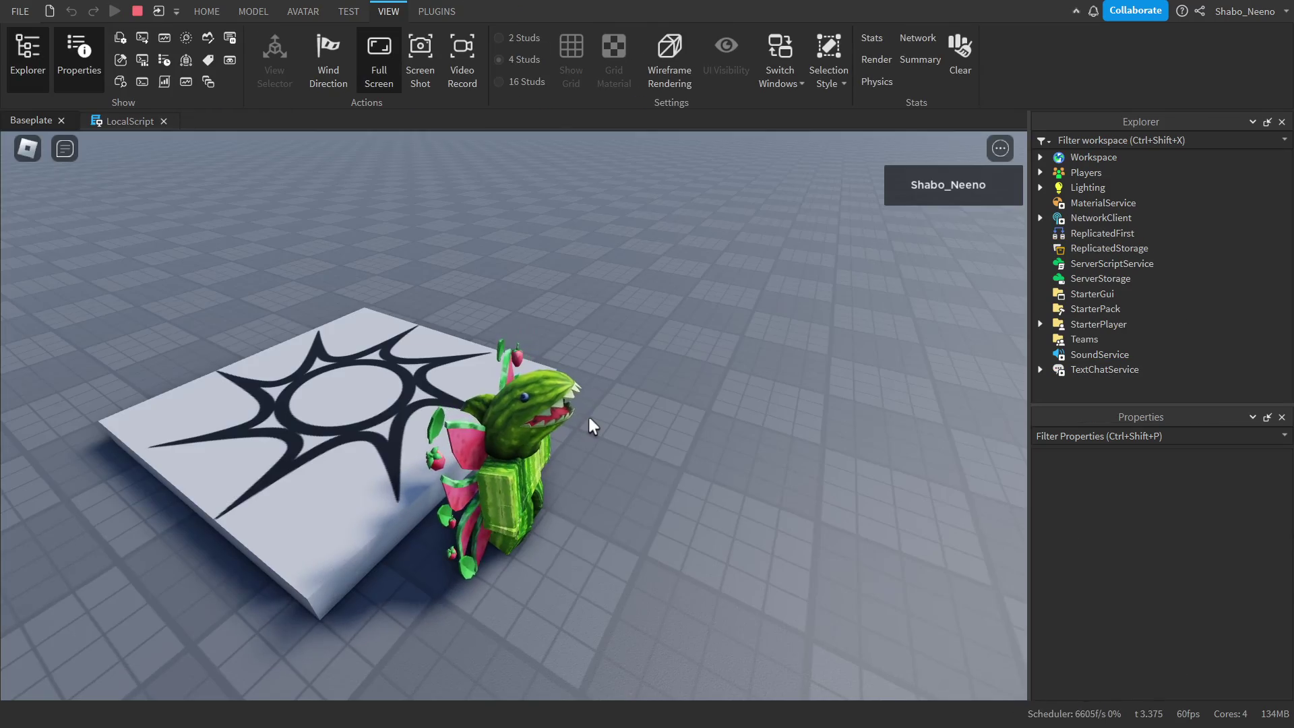
pyautogui.scroll(5, 566, 420)
pyautogui.press('s')
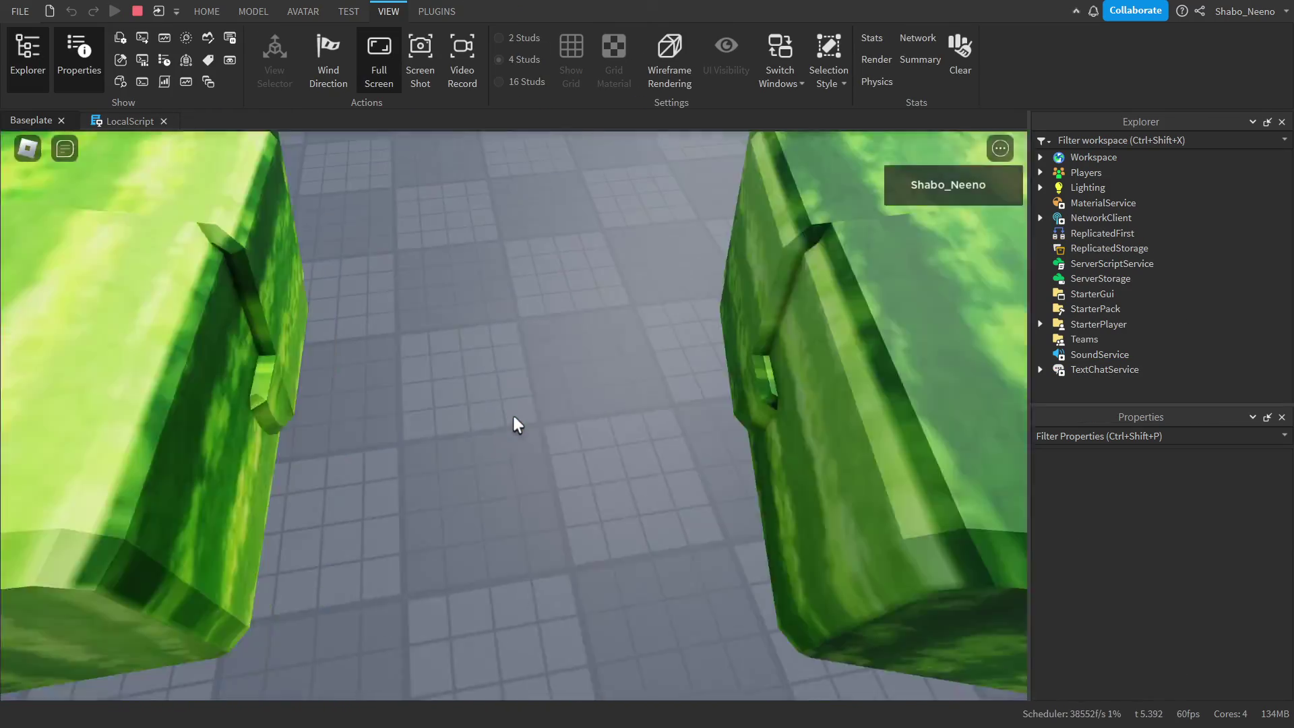
pyautogui.press('s')
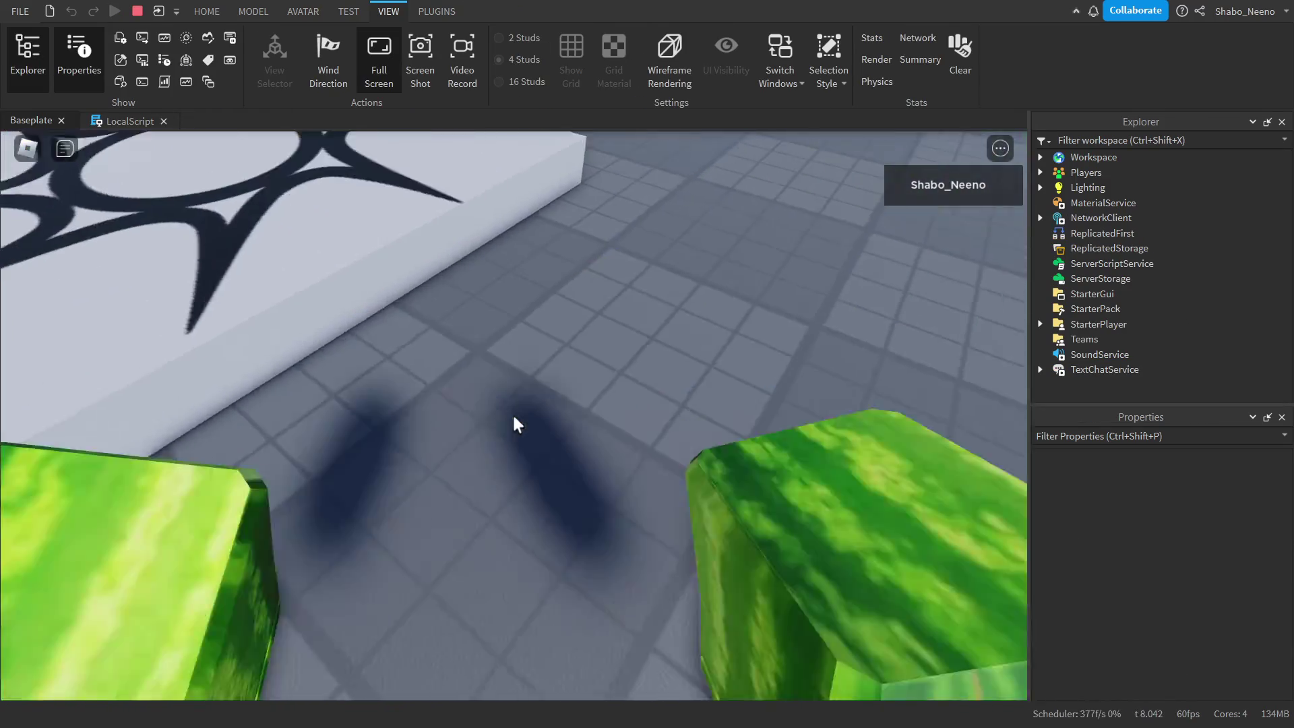
pyautogui.hotkey('shift', 'F5')
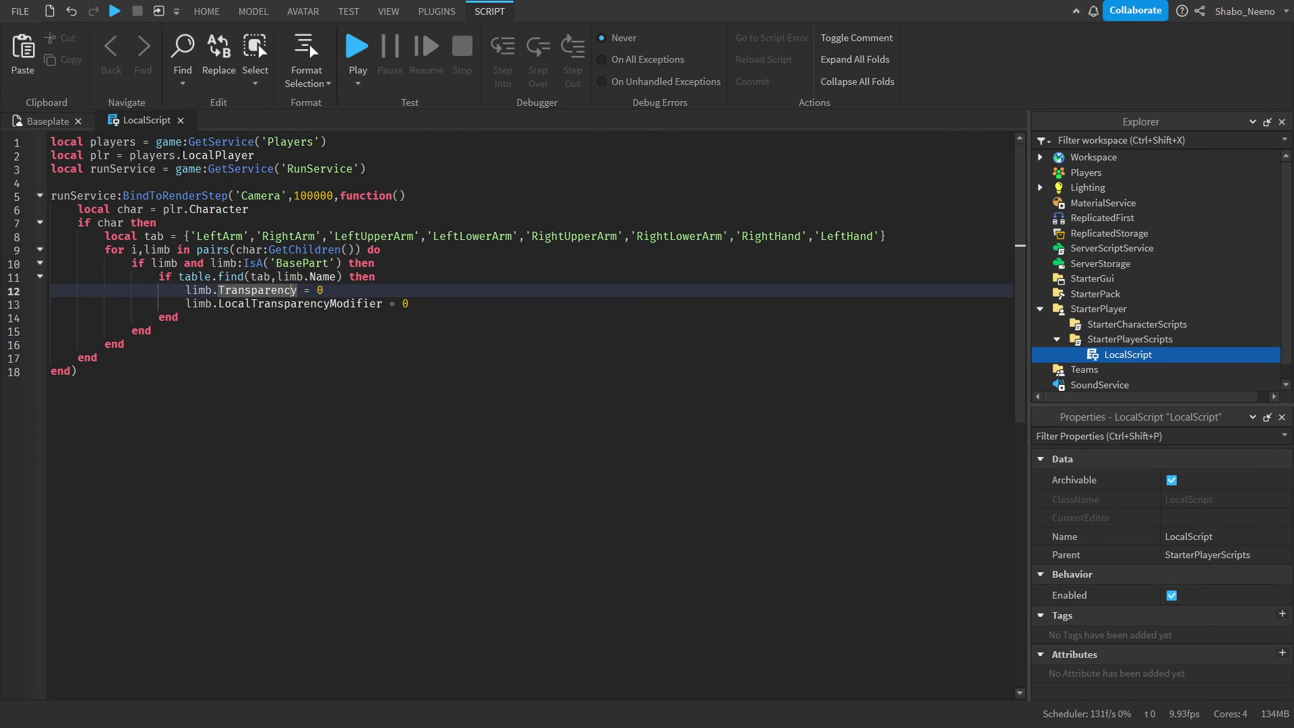